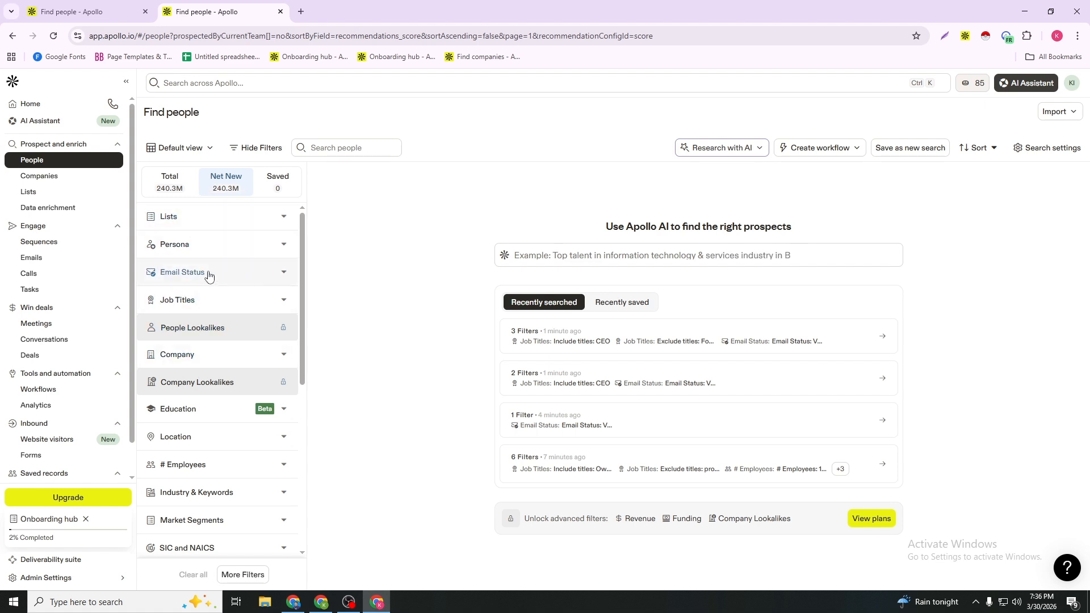
Filter the people search by Email Status, keeping only Verified emails, and collapse the filter.
click(205, 273)
click(202, 320)
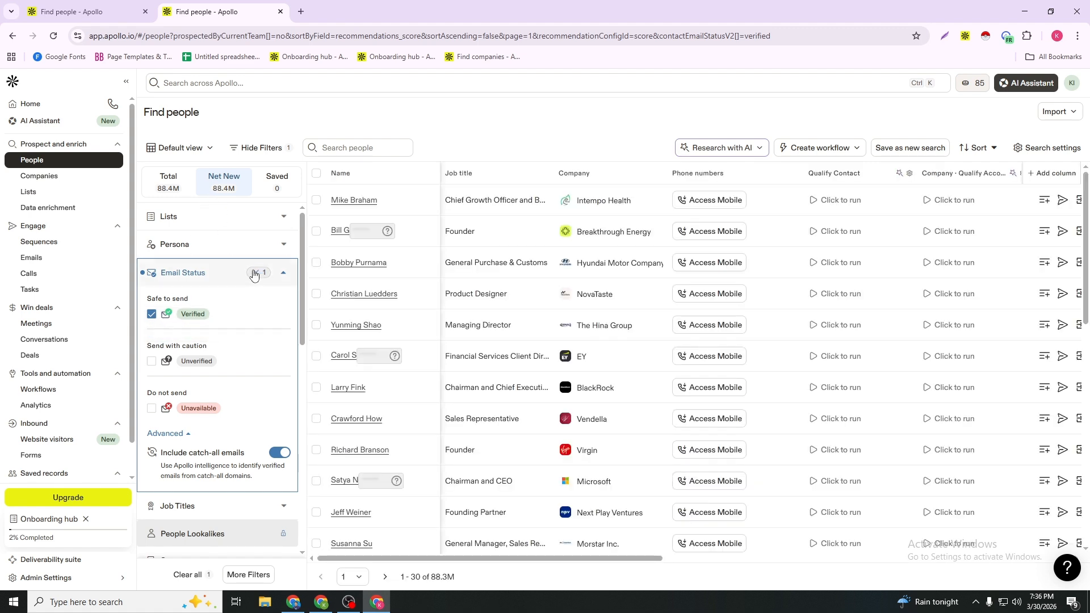
click(284, 272)
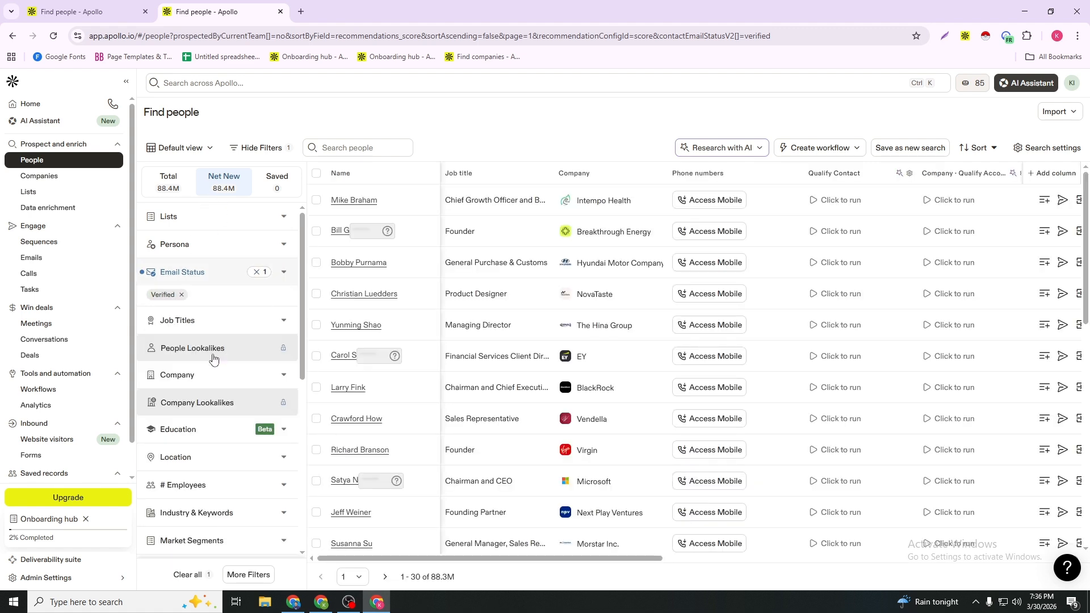
Examine the available people filters, including the Email Status options, and check the search in the other browser tab.
scroll(219, 372, down, 3)
scroll(222, 375, up, 3)
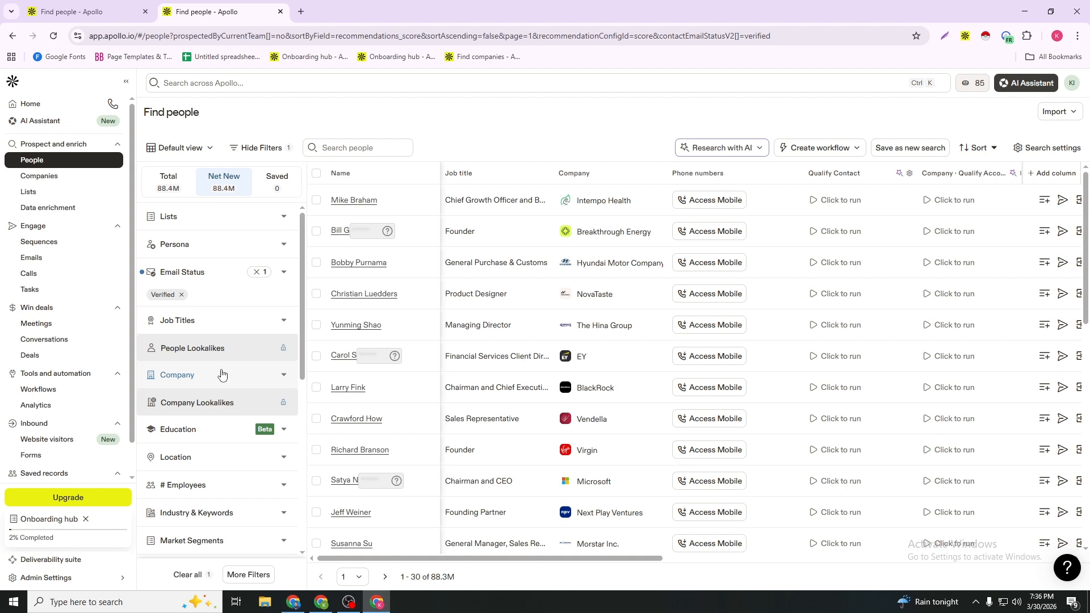
scroll(237, 284, down, 3)
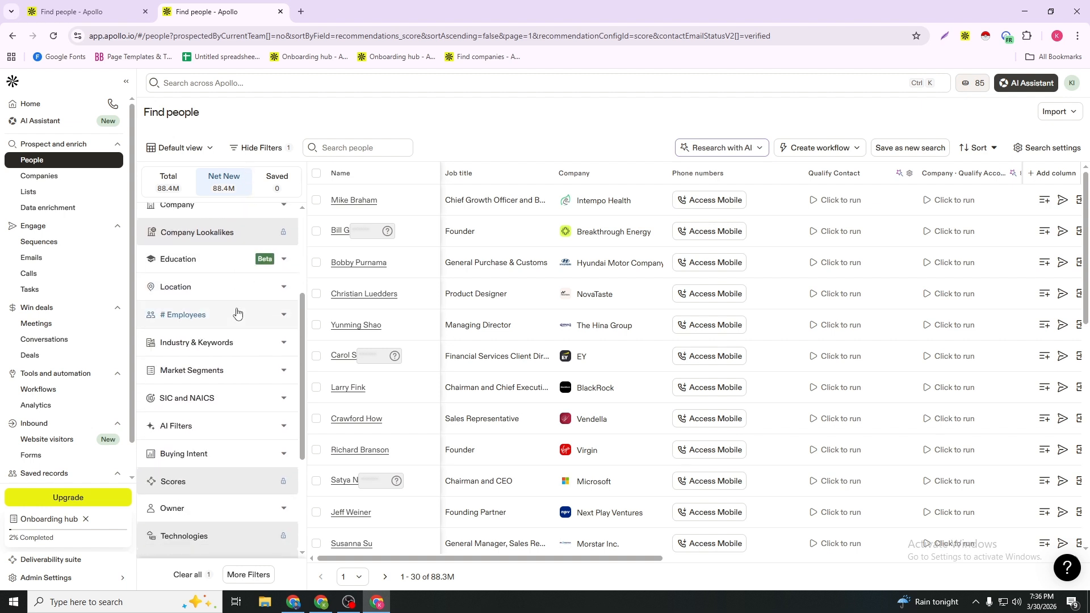
scroll(258, 329, up, 3)
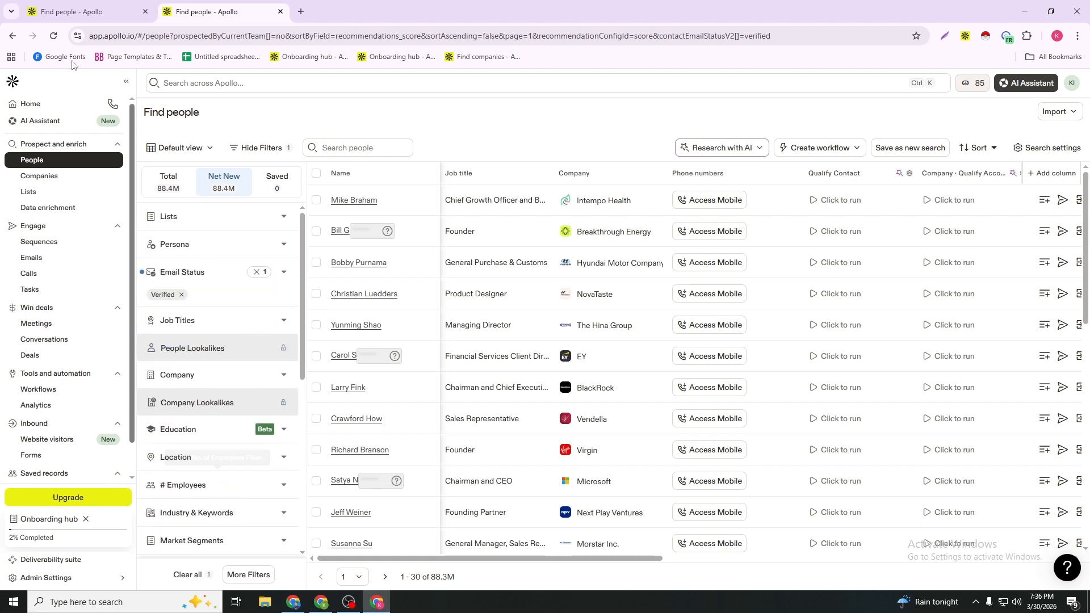
click(65, 4)
scroll(249, 283, up, 2)
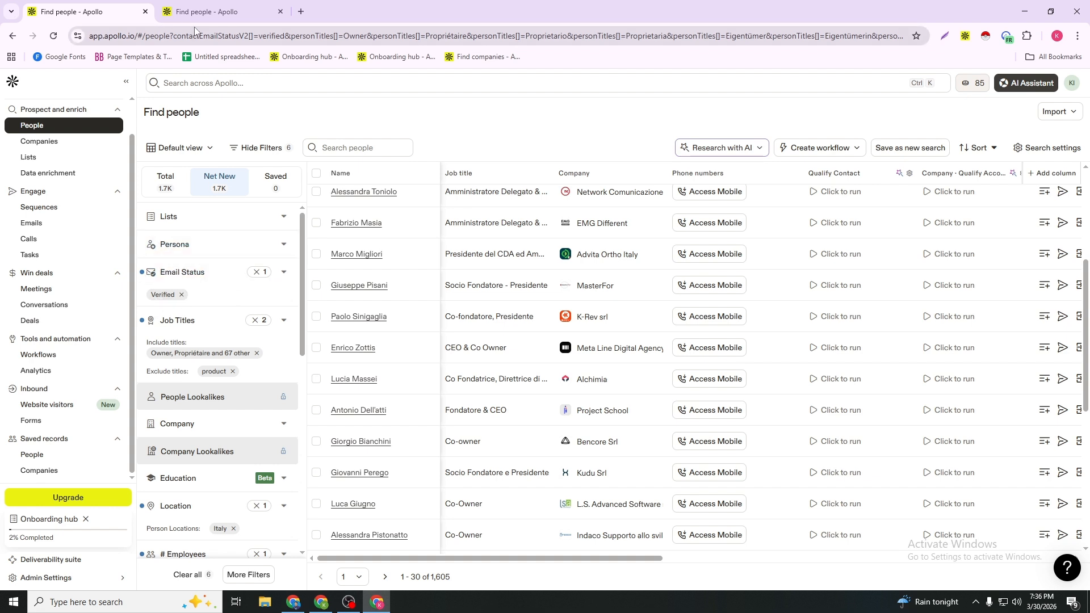
click(202, 6)
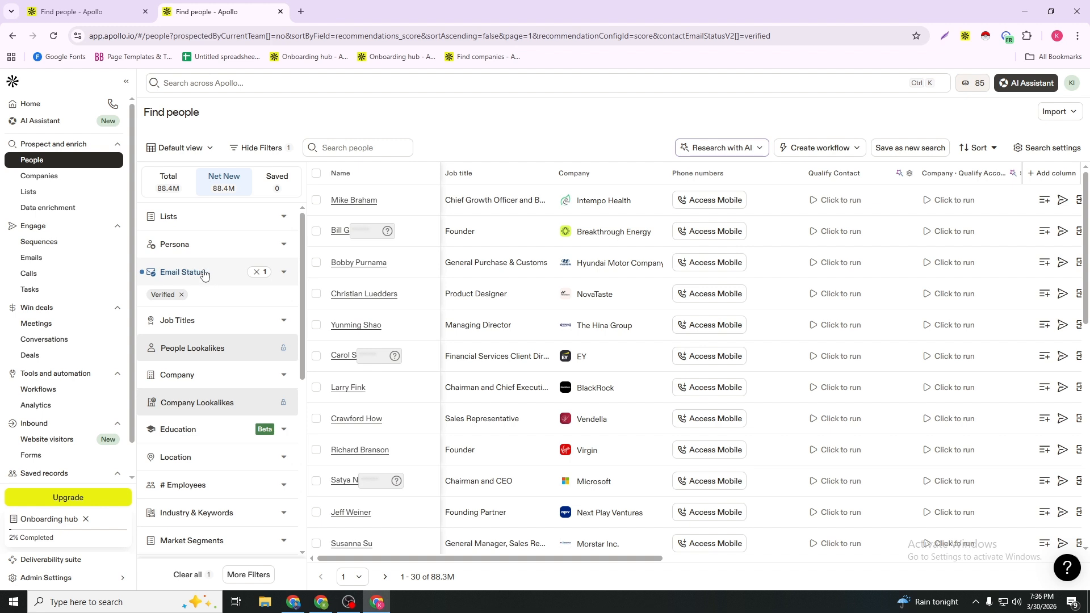
click(226, 274)
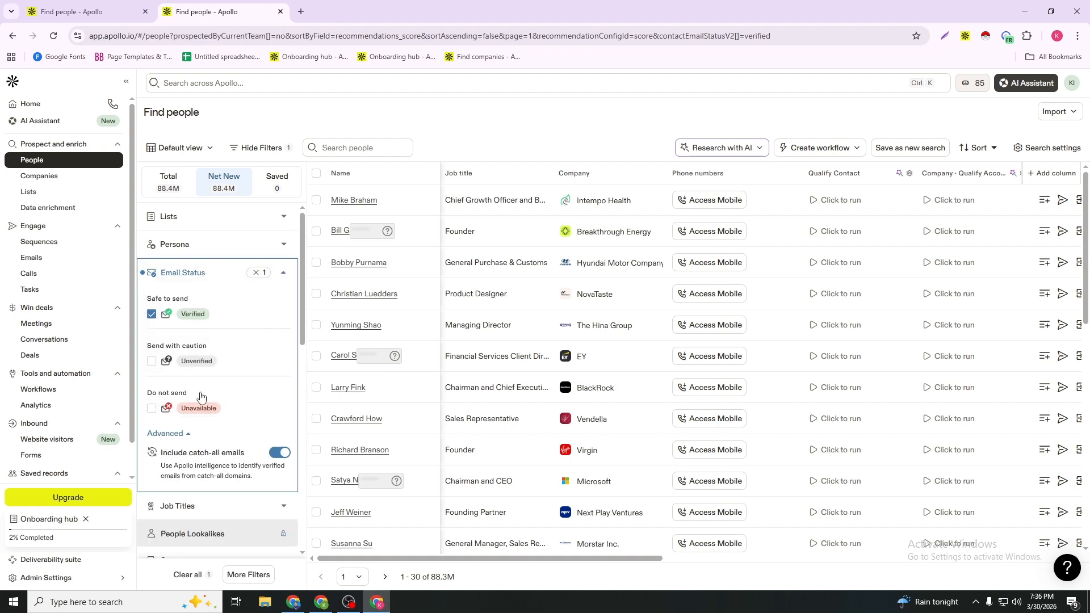
Switch to the other browser tab's search and review the included and excluded titles in its Job Titles filter.
click(85, 12)
scroll(204, 369, down, 1)
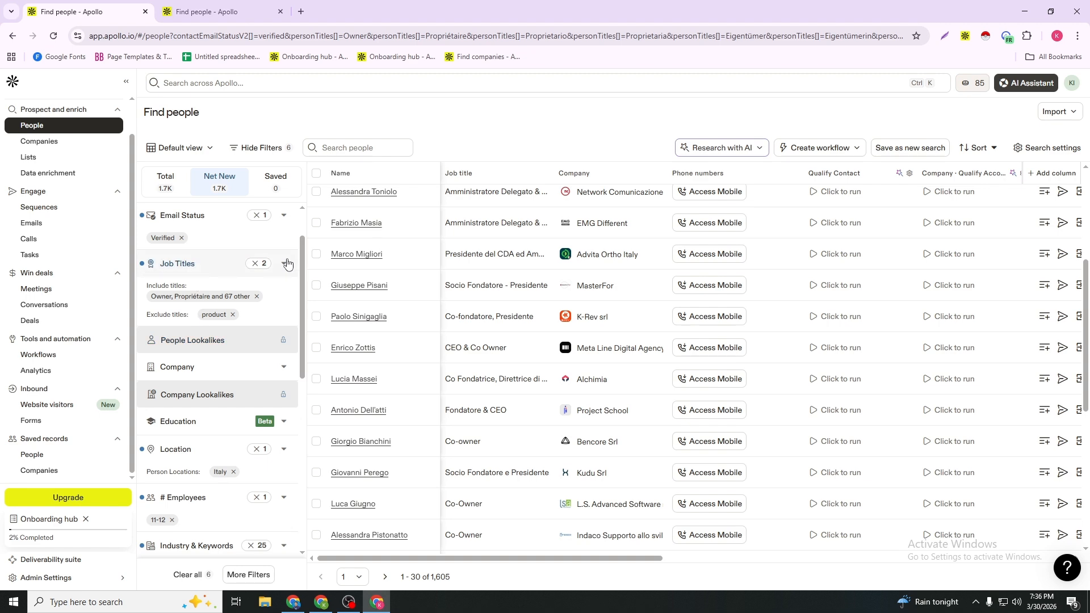
click(220, 266)
scroll(211, 343, down, 5)
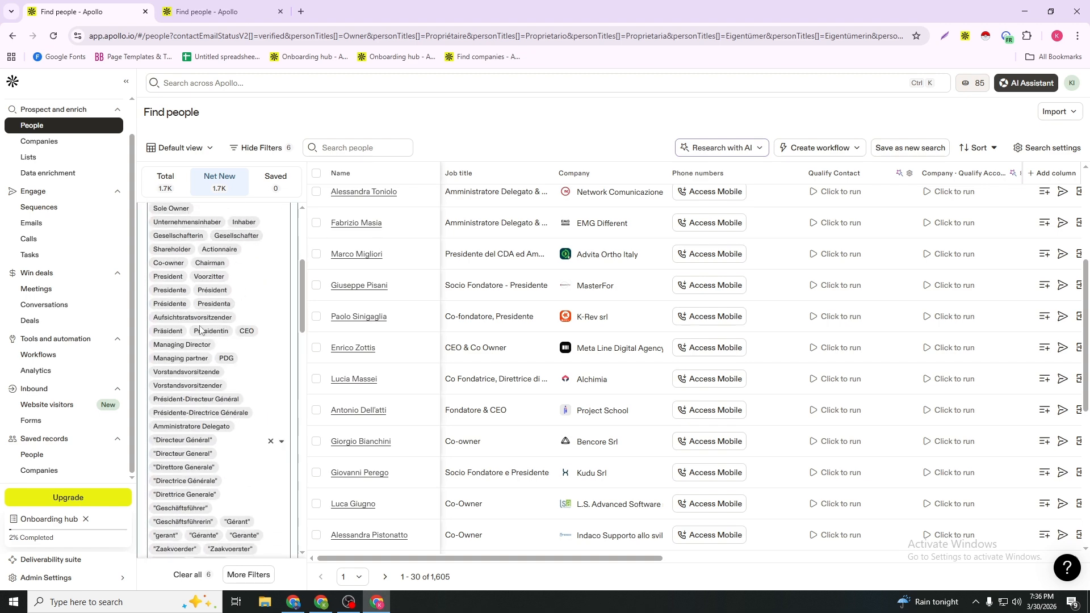
scroll(236, 397, down, 6)
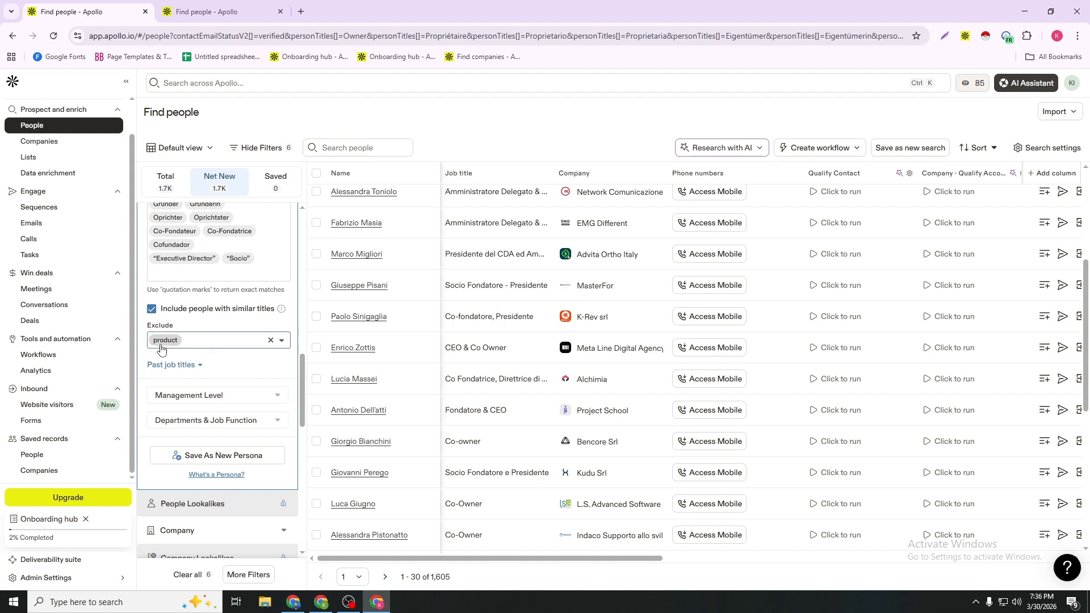
scroll(220, 368, up, 4)
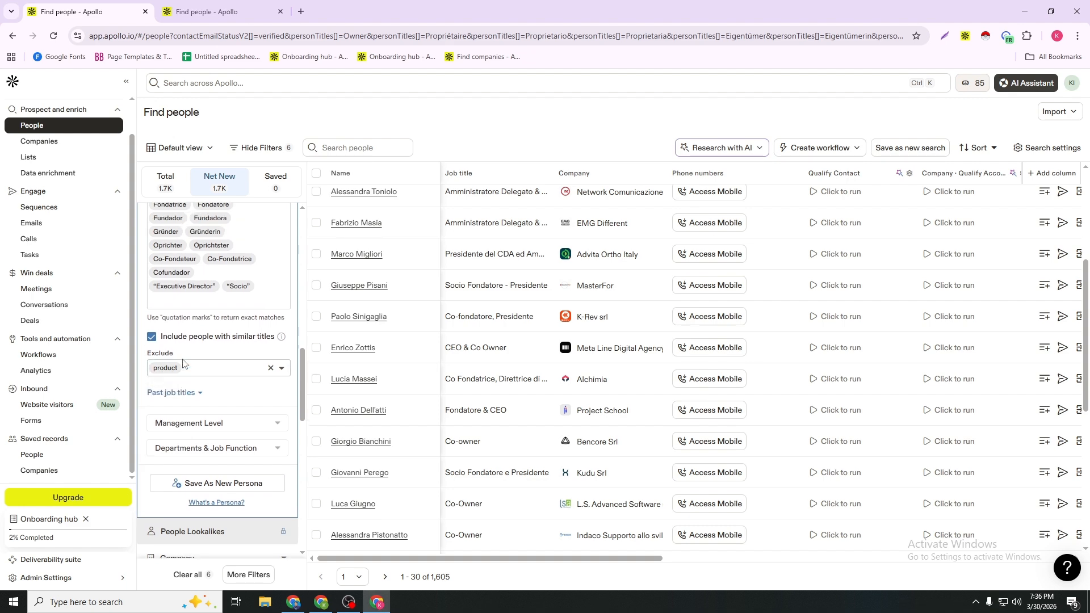
scroll(227, 366, up, 5)
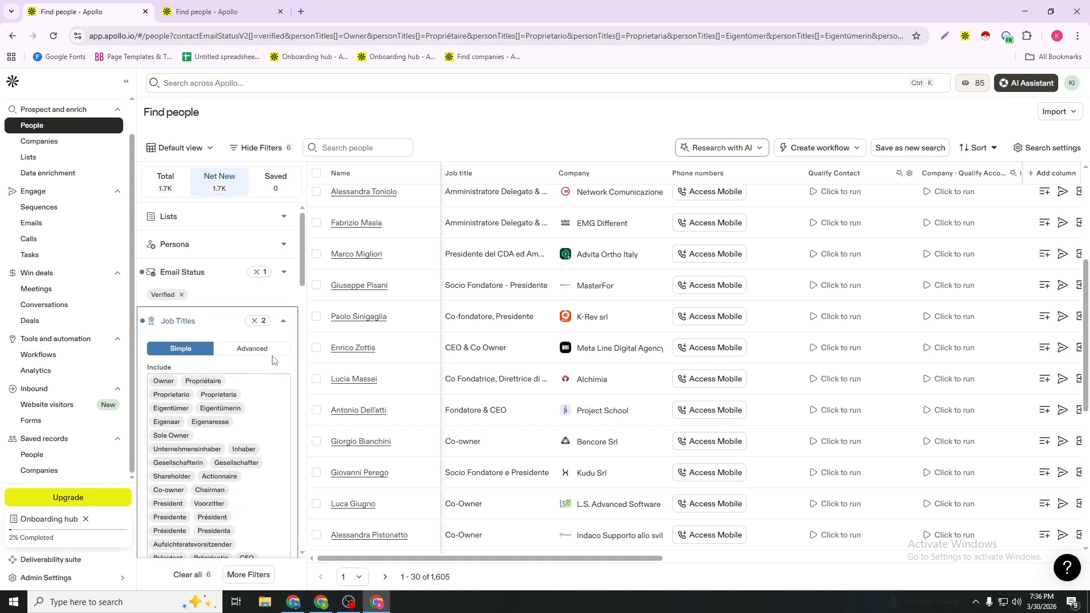
click(282, 324)
Review the Company filter's conditions and its fields for including or excluding a list of companies.
scroll(145, 295, down, 1)
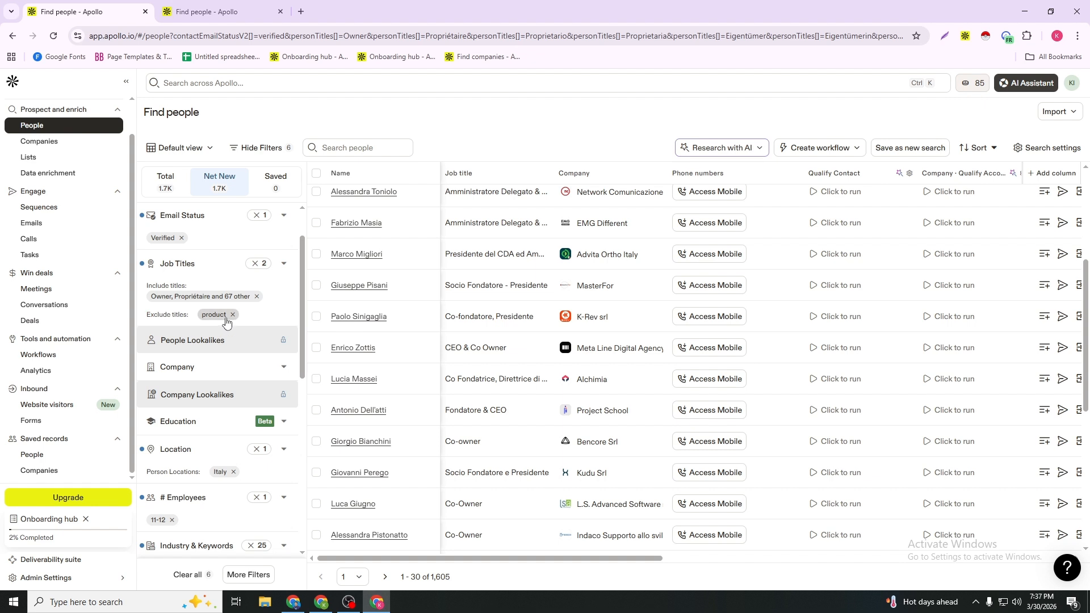
scroll(270, 318, down, 2)
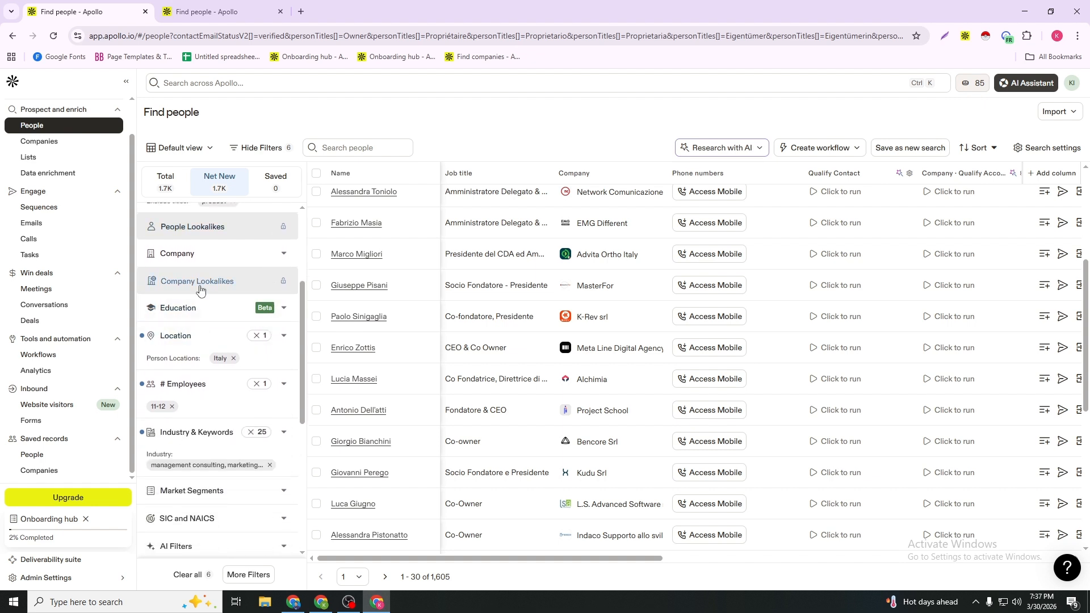
click(259, 255)
scroll(224, 409, down, 1)
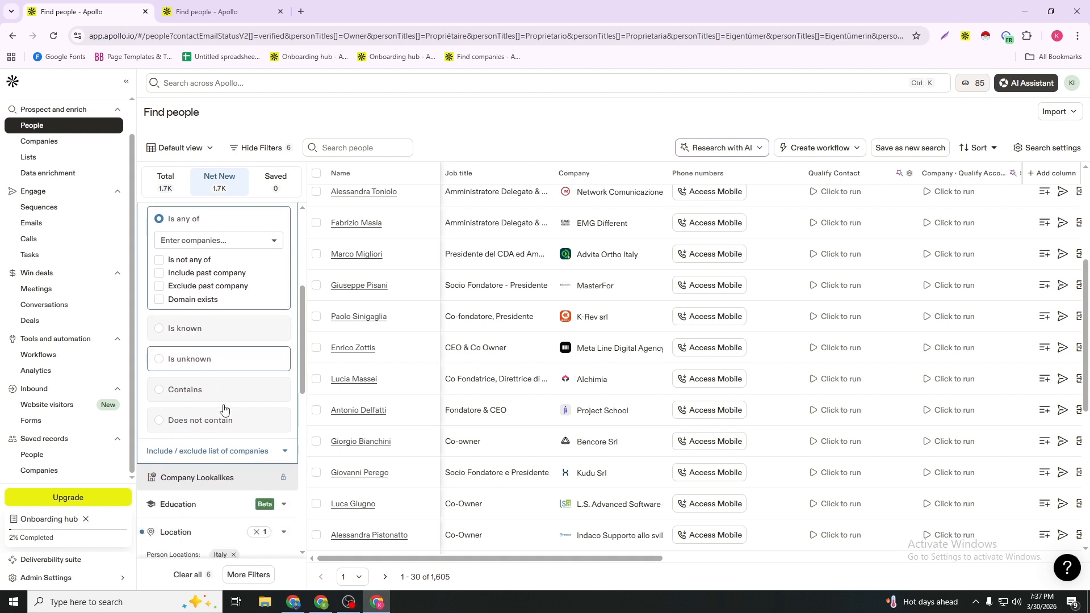
scroll(224, 408, down, 1)
click(160, 406)
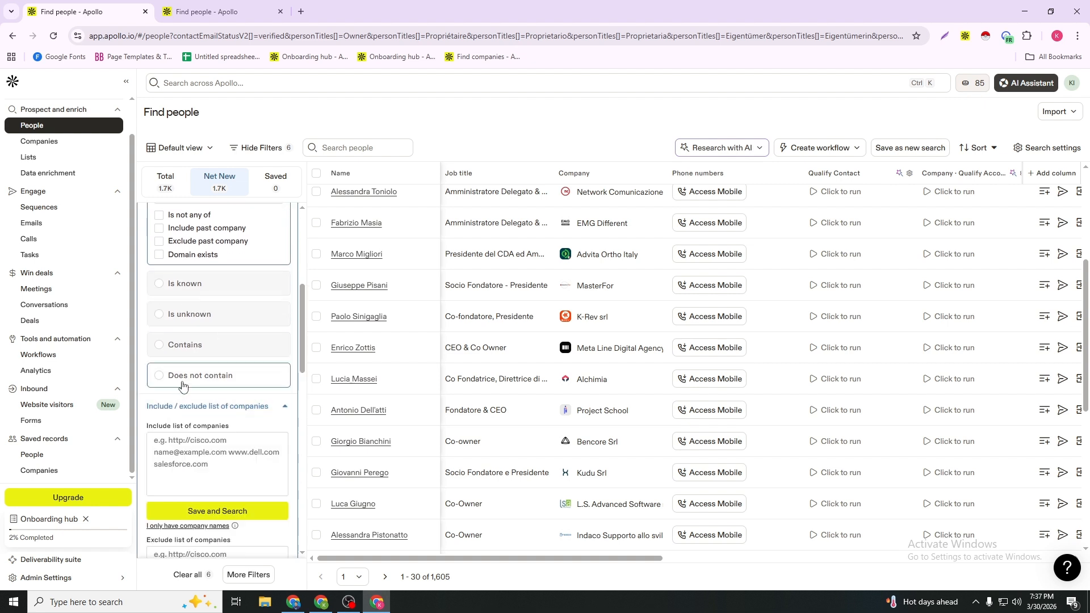
scroll(246, 363, down, 2)
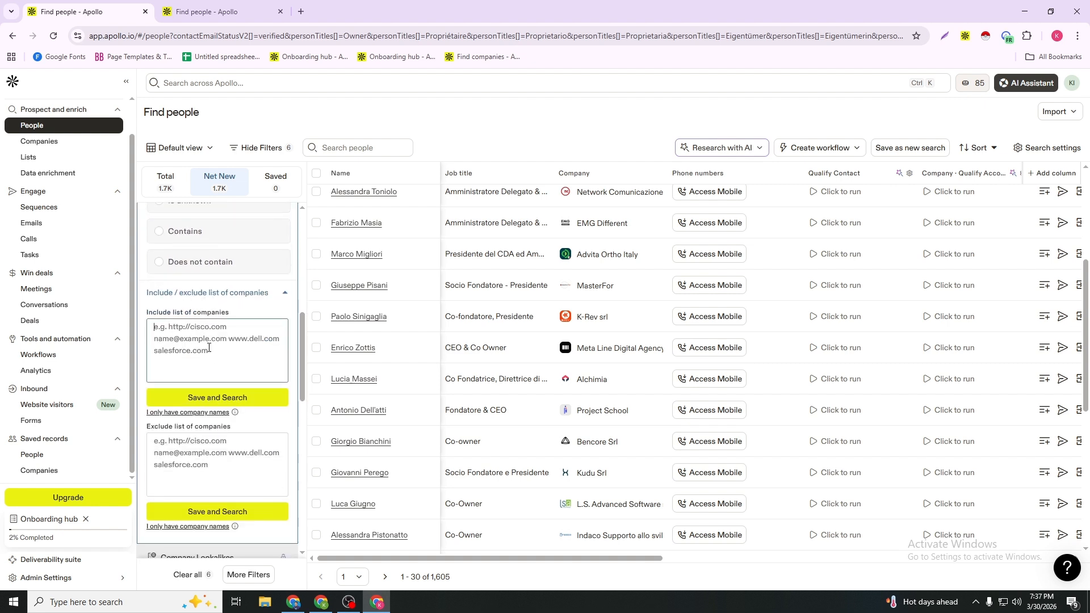
scroll(213, 341, up, 4)
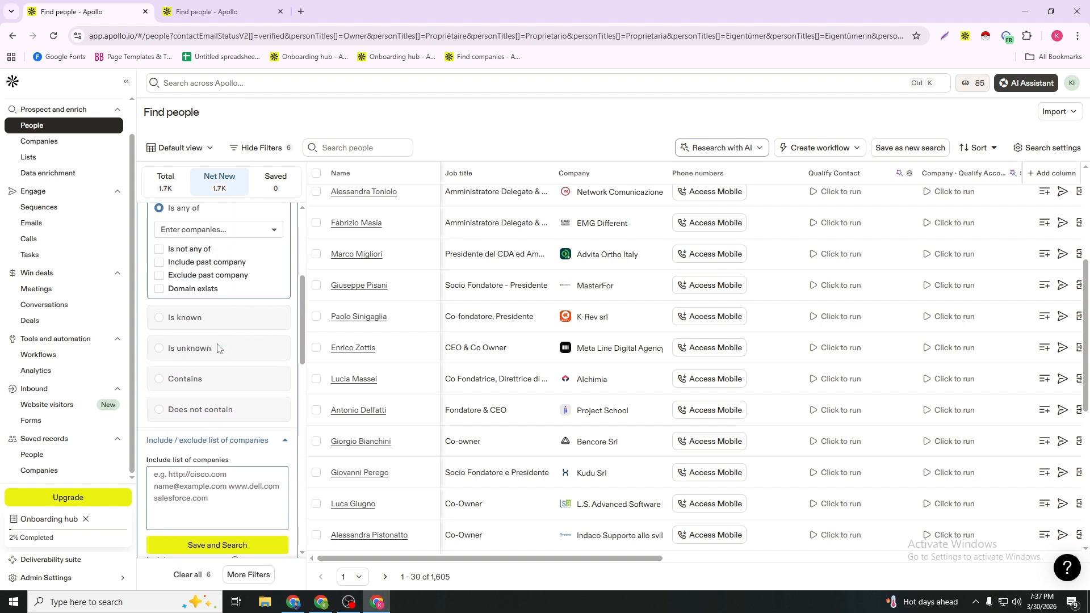
click(190, 255)
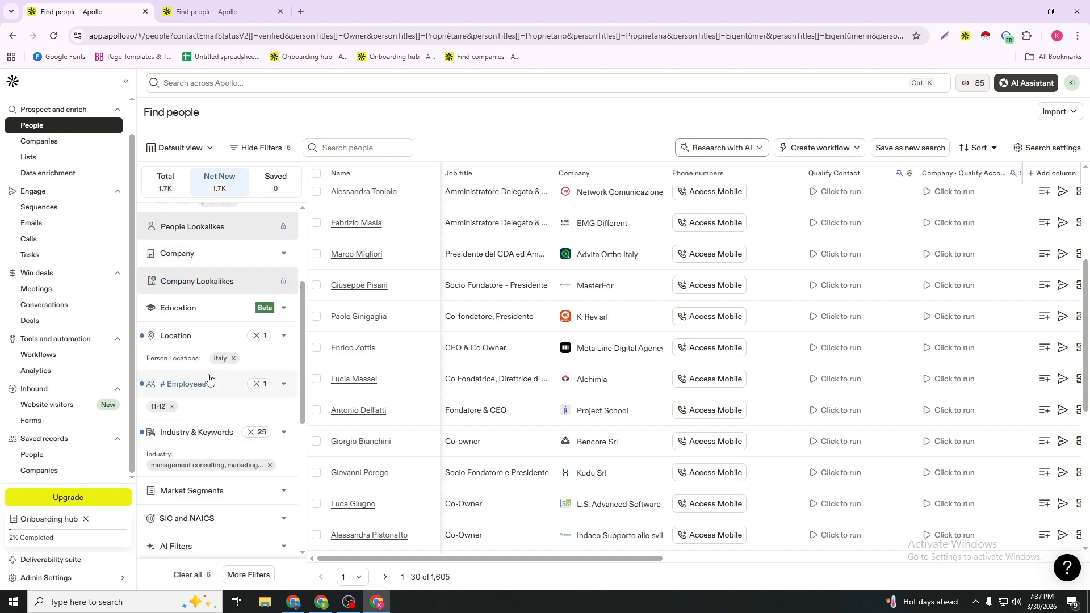
Clear the custom range in the # Employees filter and select the predefined range 21-50 instead.
scroll(220, 381, down, 1)
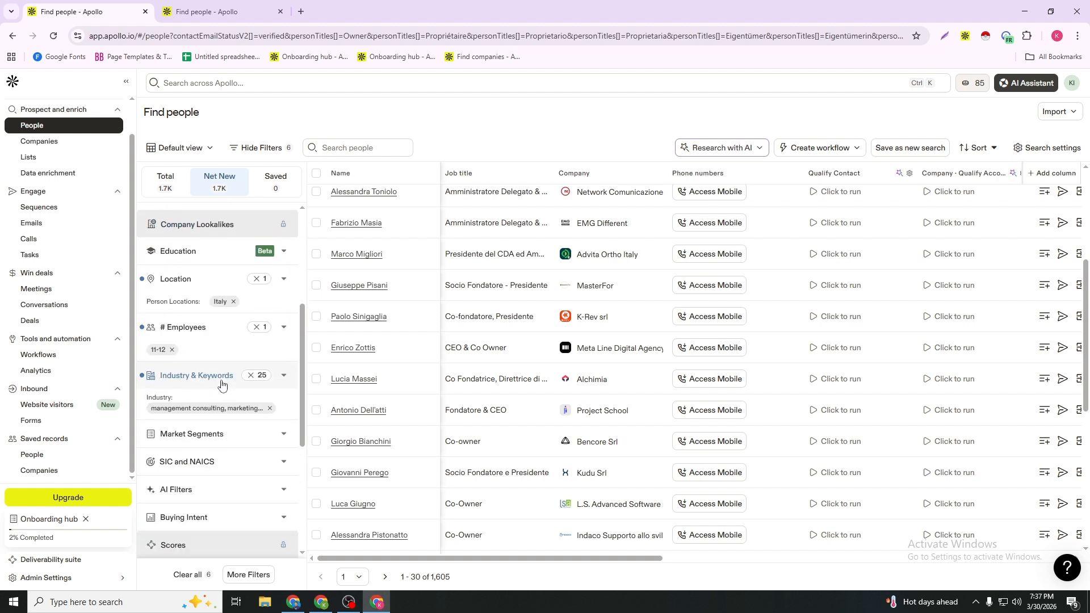
click(193, 329)
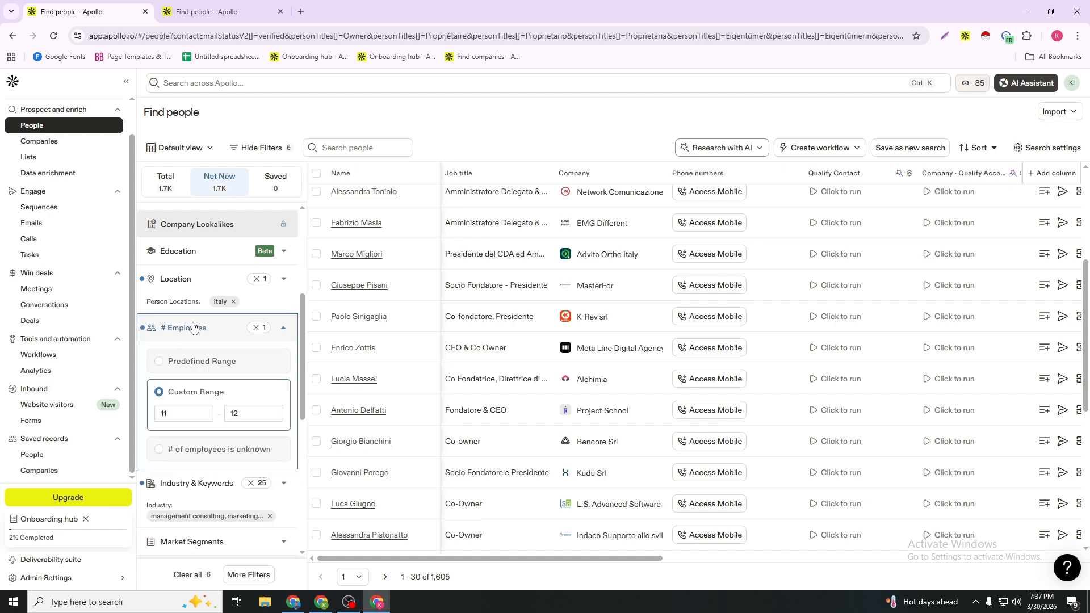
click(242, 331)
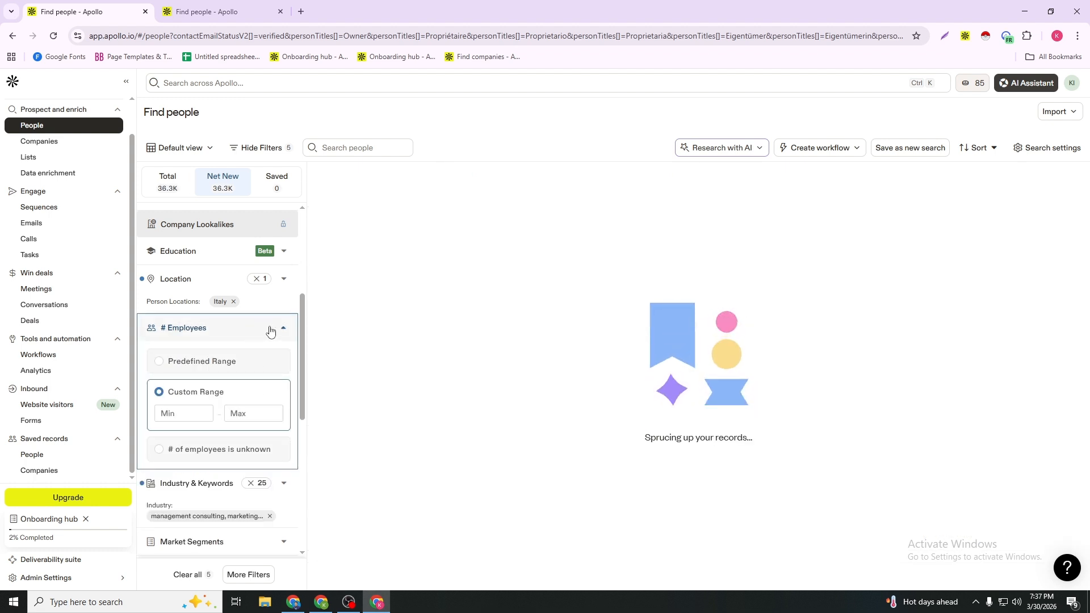
scroll(267, 340, down, 4)
scroll(227, 348, up, 2)
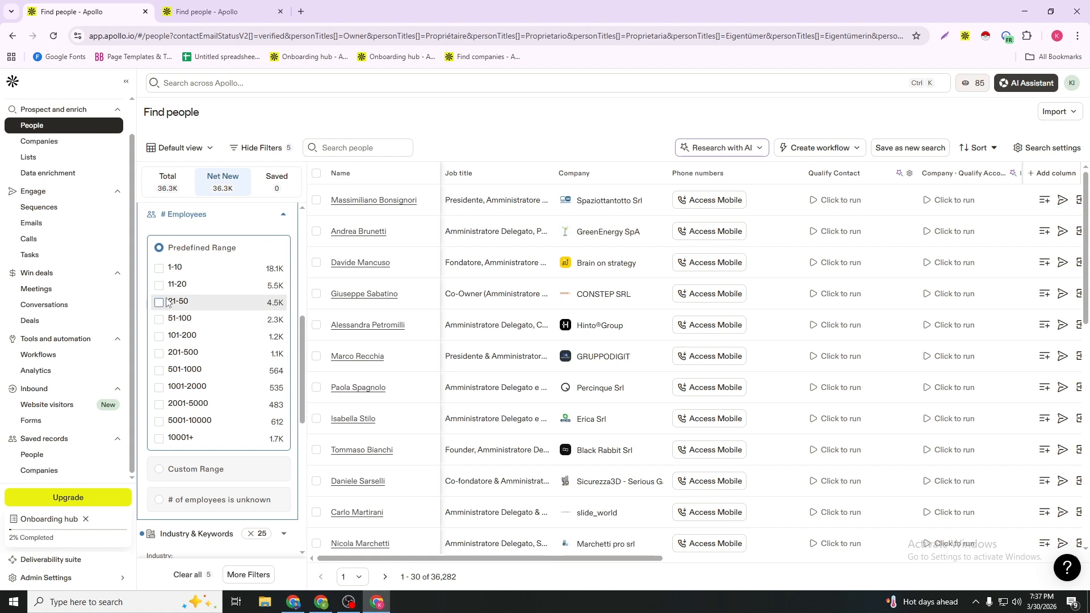
click(164, 307)
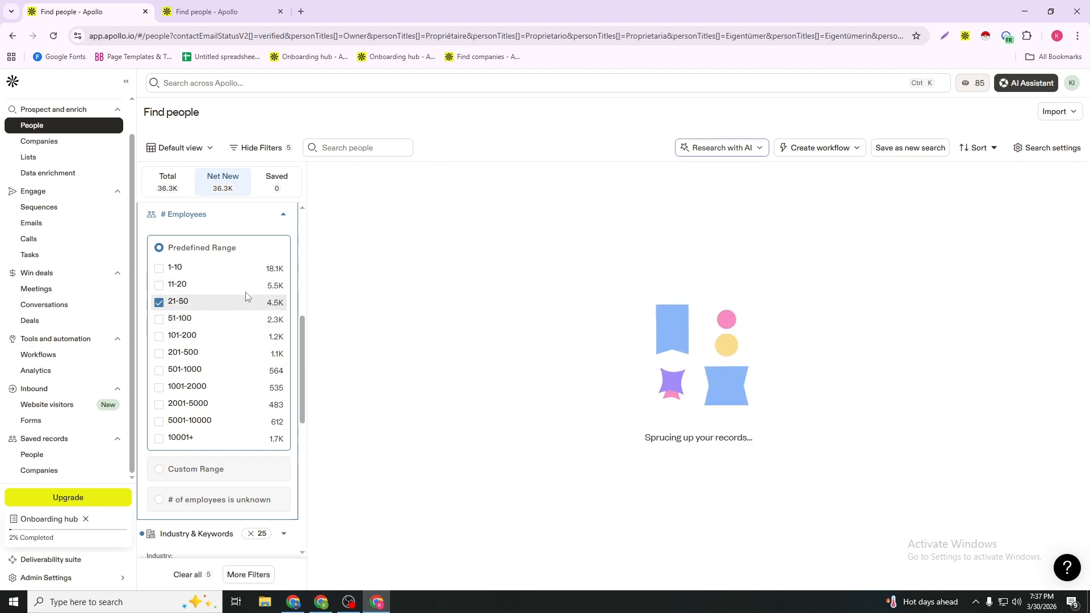
click(295, 224)
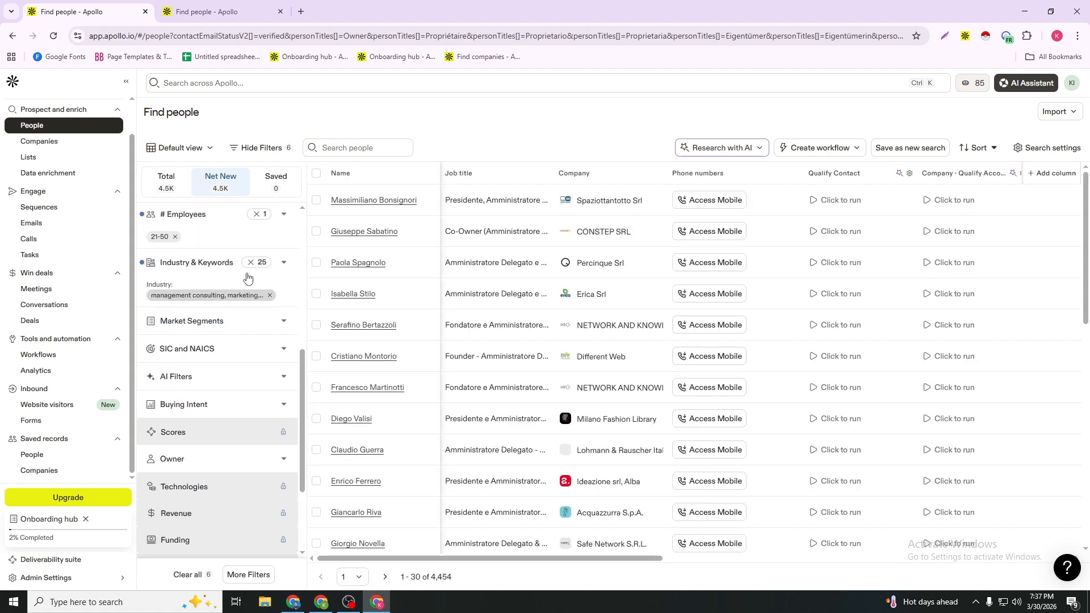
Review the selected industries and the company keyword options in the Industry & Keywords filter.
click(283, 265)
scroll(211, 380, down, 2)
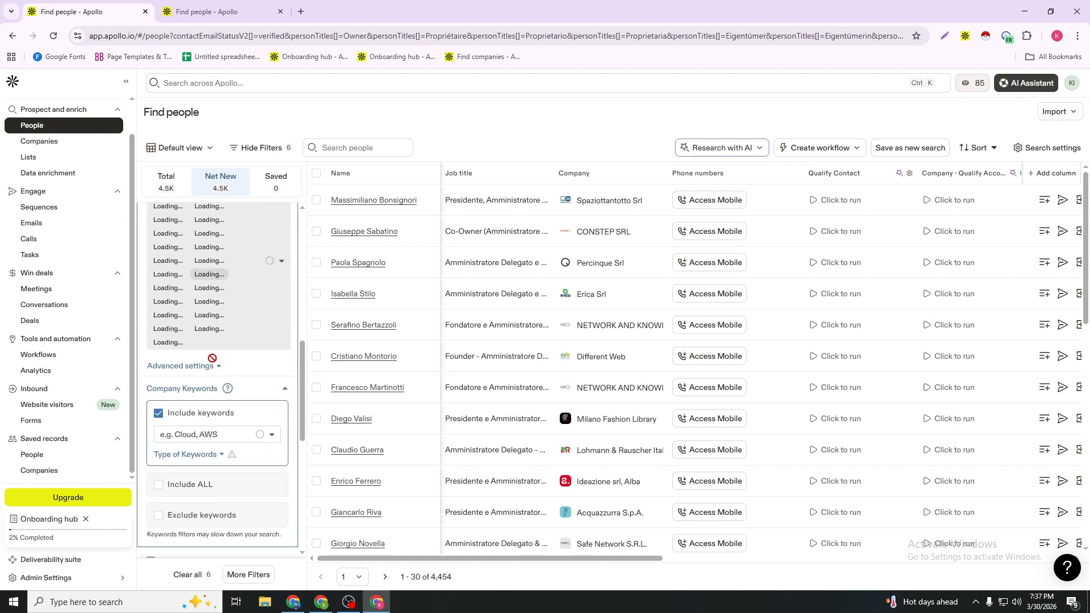
scroll(211, 358, up, 2)
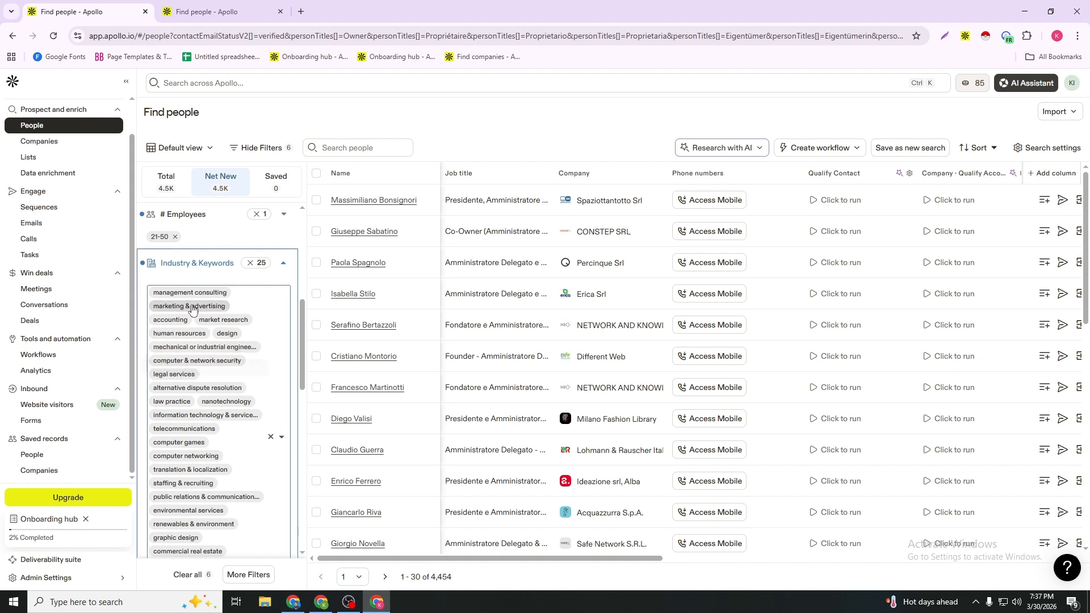
scroll(187, 375, down, 4)
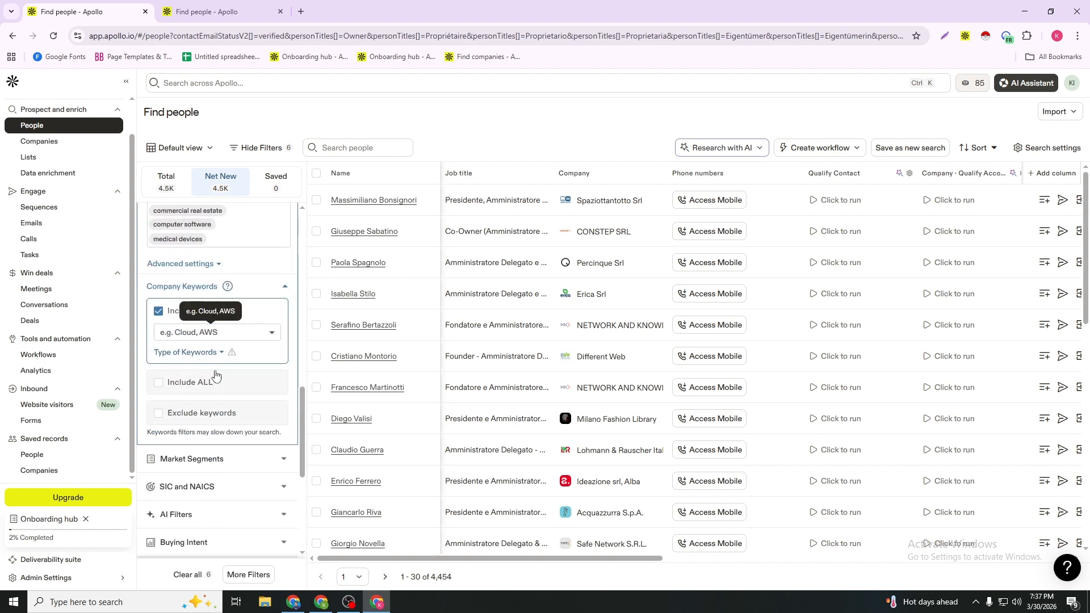
scroll(184, 416, up, 10)
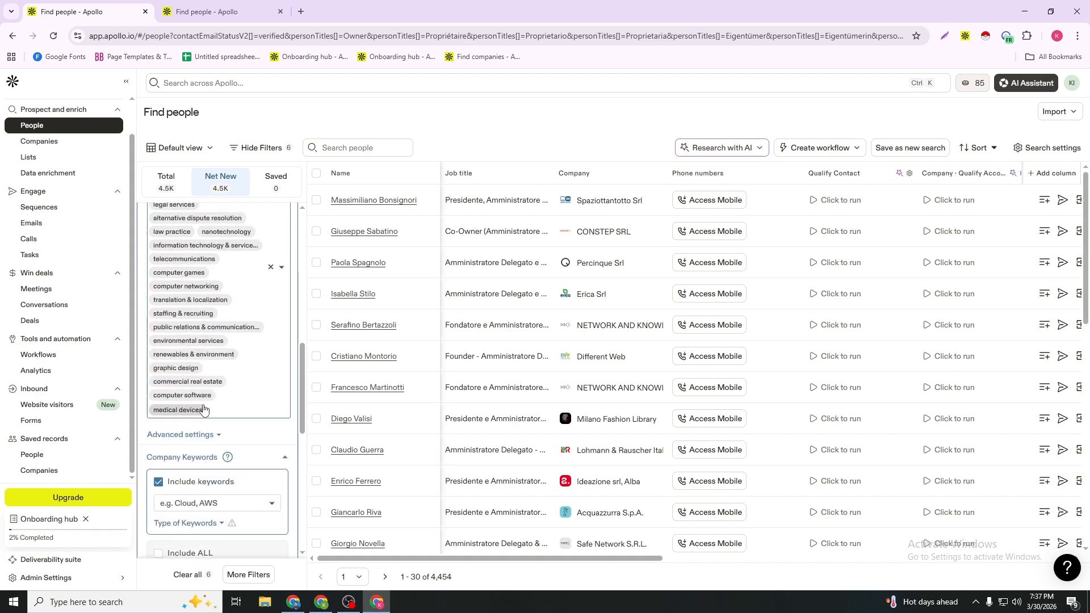
click(284, 321)
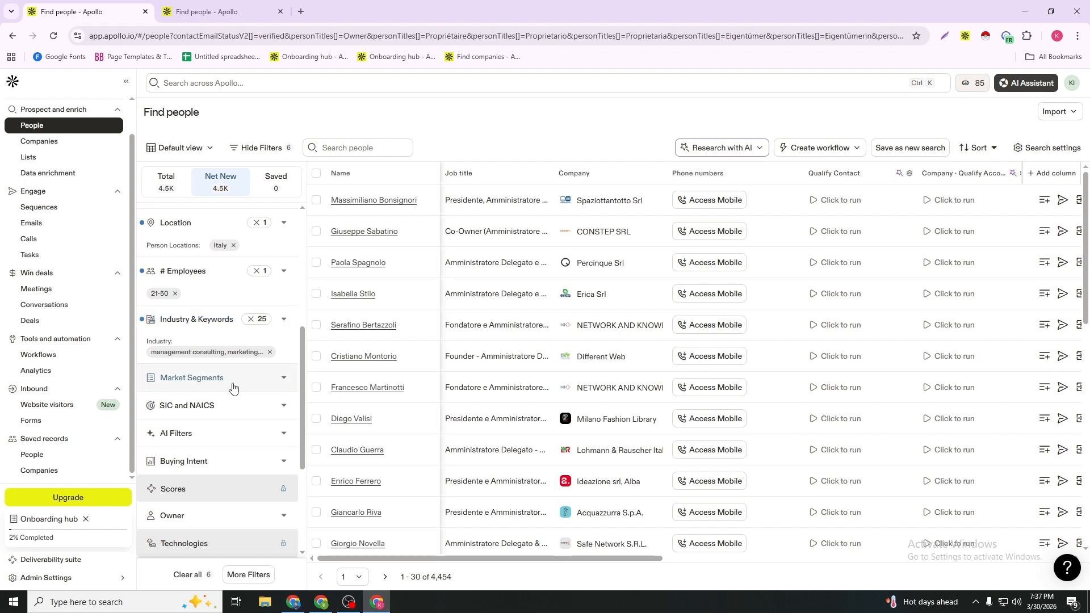
Look through the remaining filters from Market Segments to Person Deleted, then return to the start of the filter list.
scroll(234, 394, down, 1)
scroll(235, 394, down, 1)
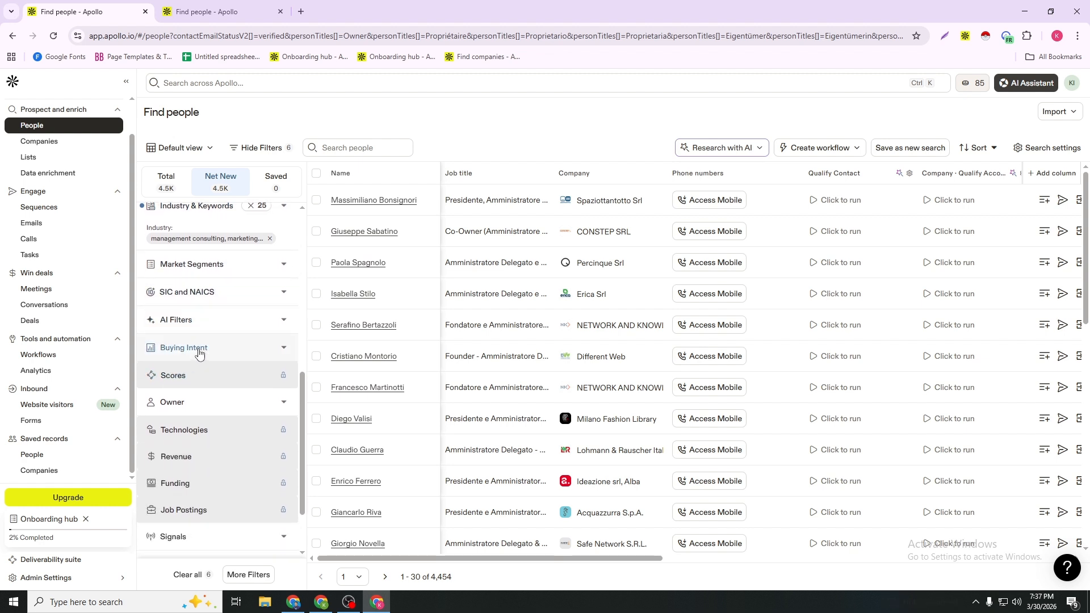
scroll(230, 353, down, 2)
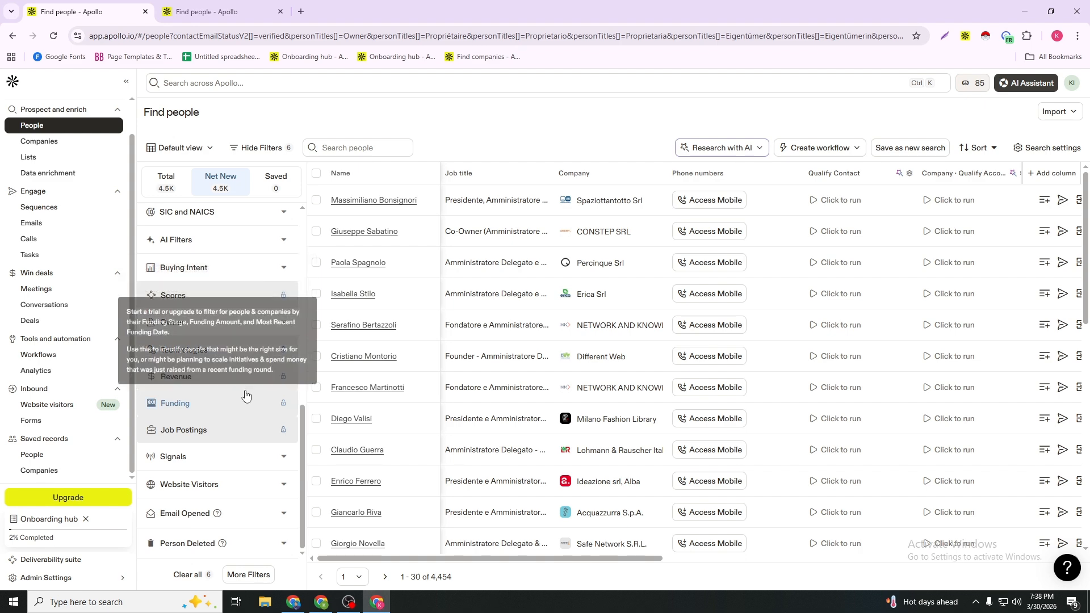
scroll(239, 395, up, 10)
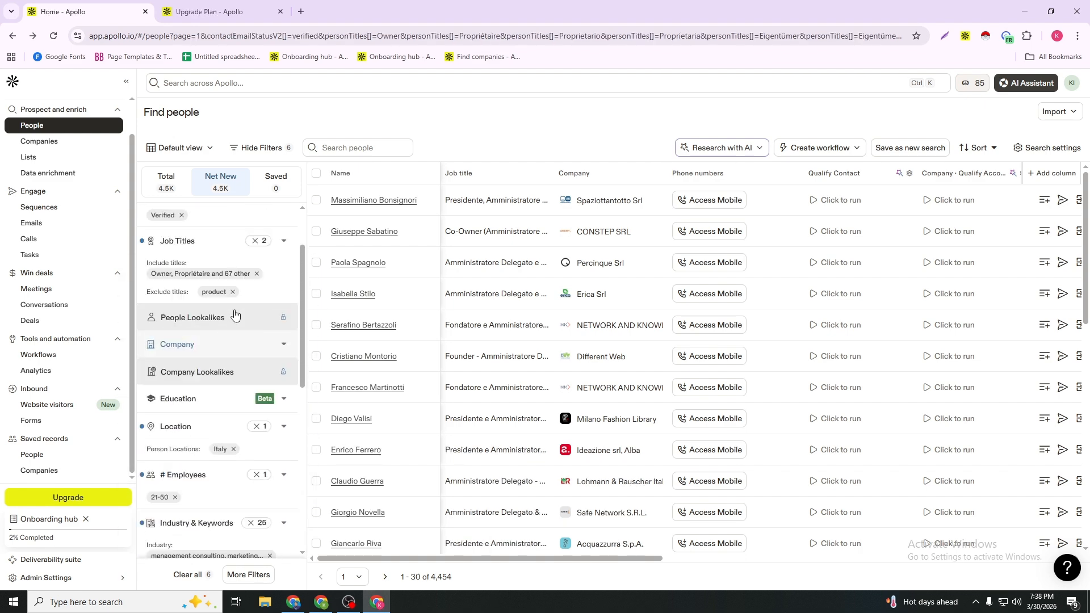
scroll(236, 316, up, 2)
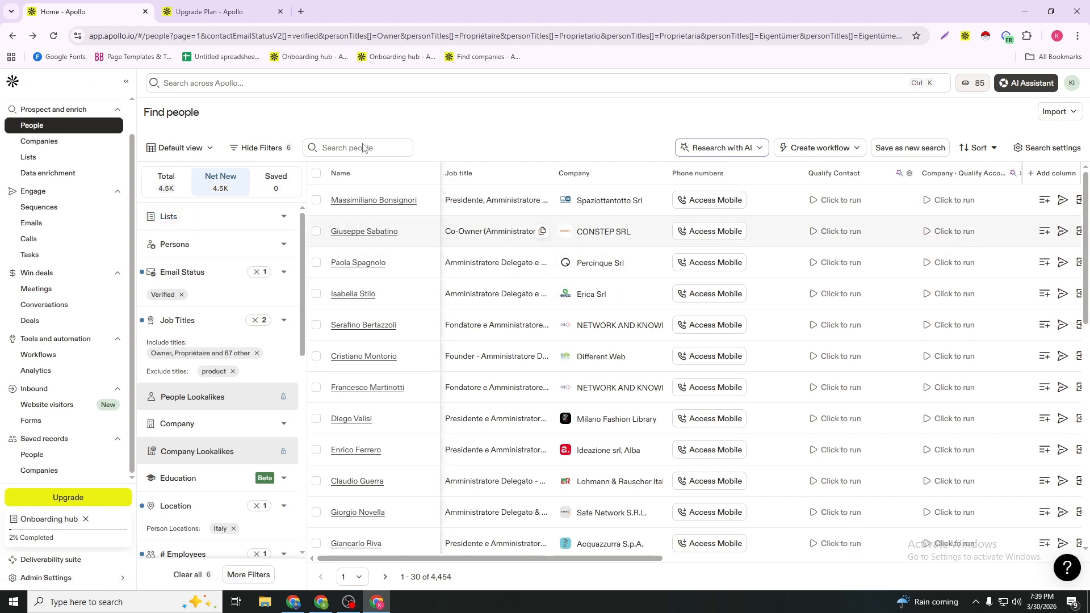
Check the plan prices and included credits on the Upgrade Plan page, then return to the people search.
click(238, 4)
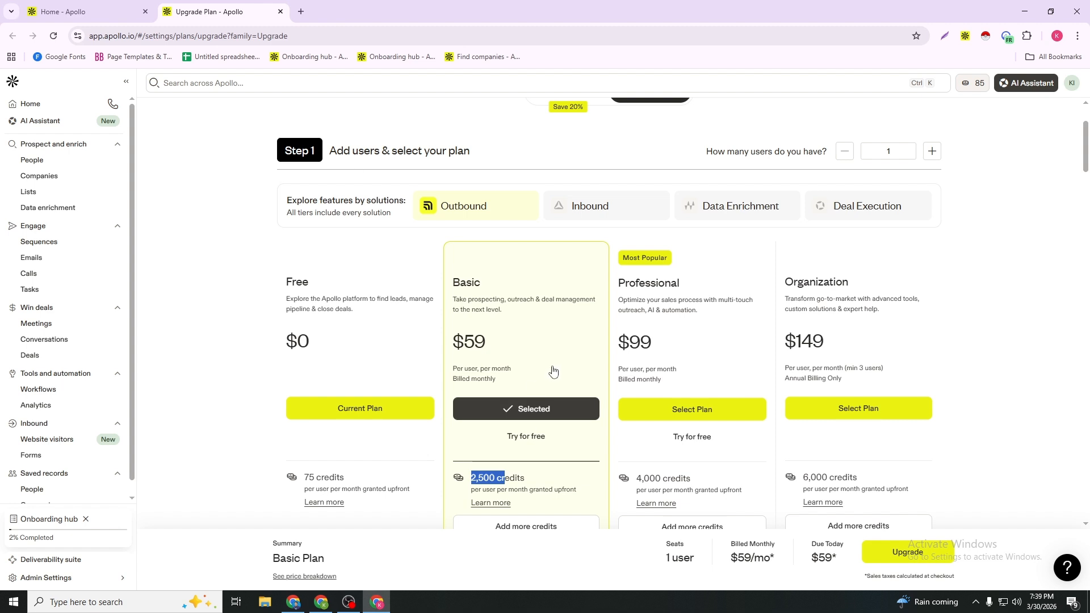
click(108, 10)
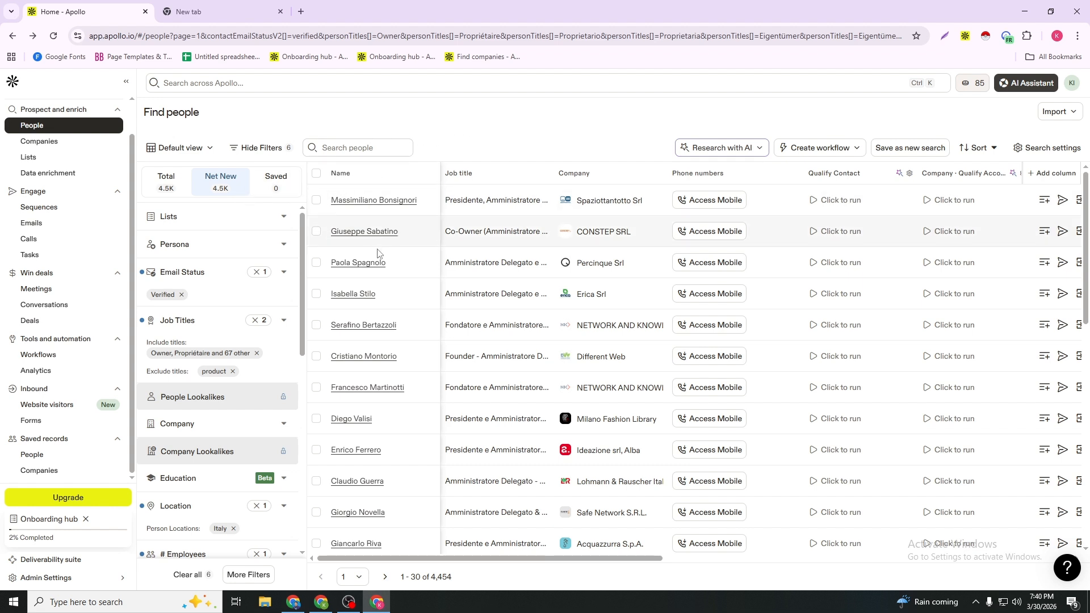
click(219, 7)
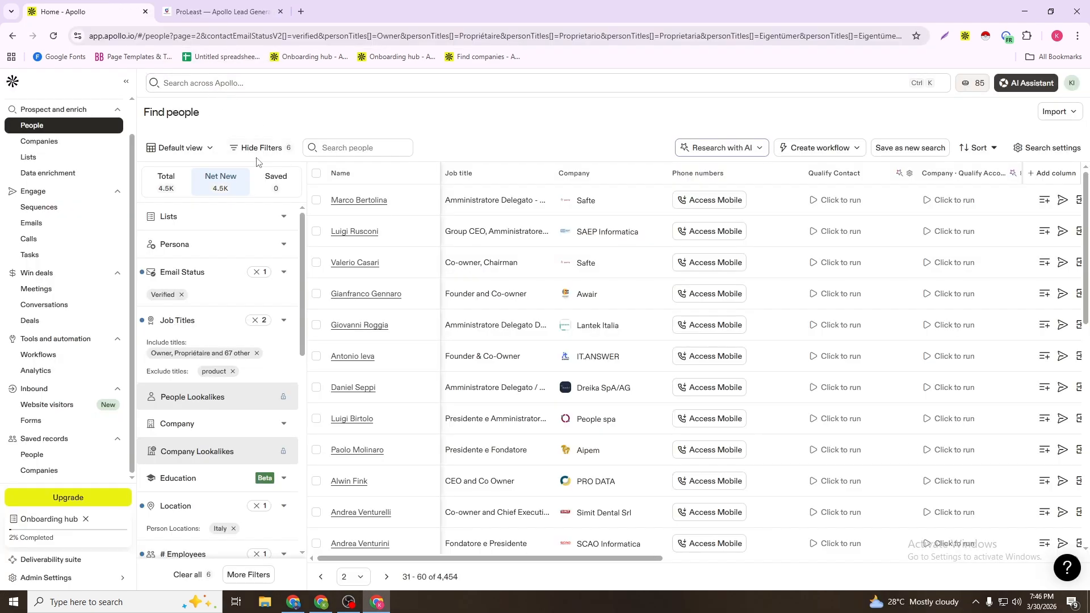
Open the proleadlist.com site and search Google for "proleadlist" in a new browser tab.
click(238, 9)
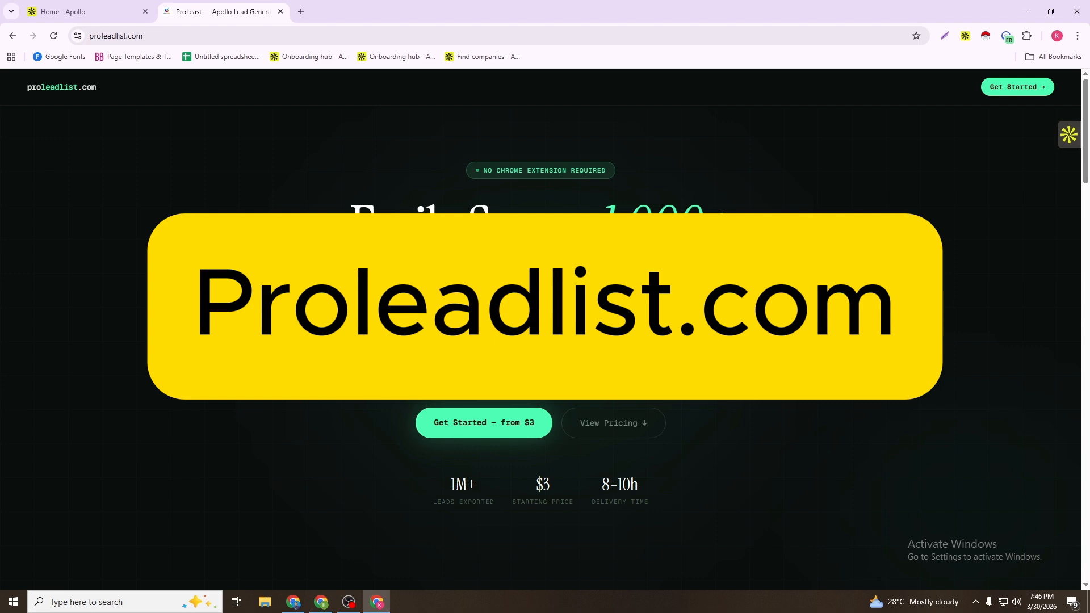
click(301, 11)
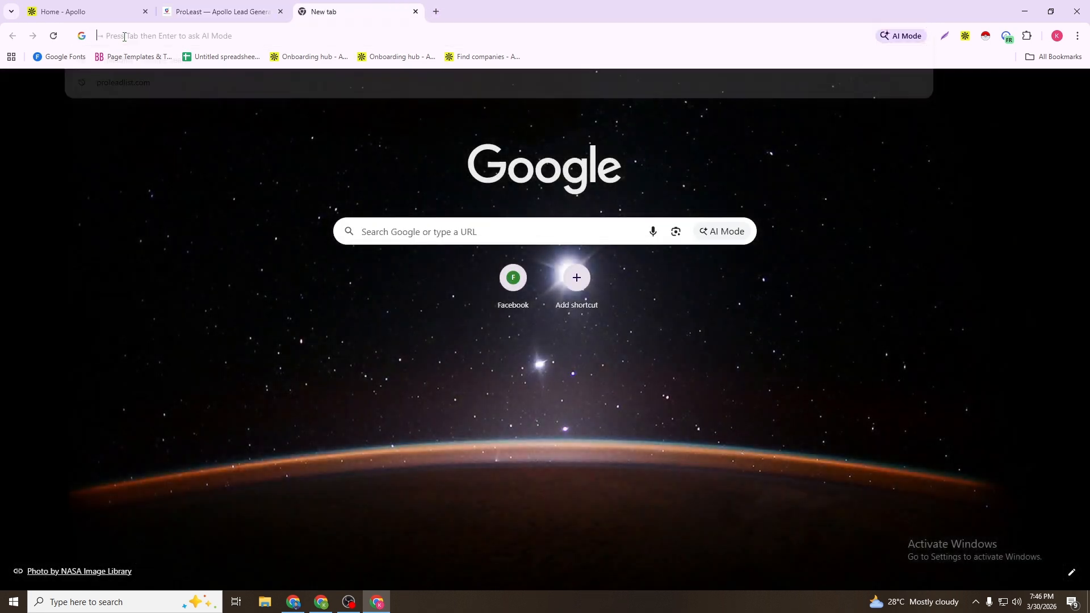
text(proleadlist)
key(Return)
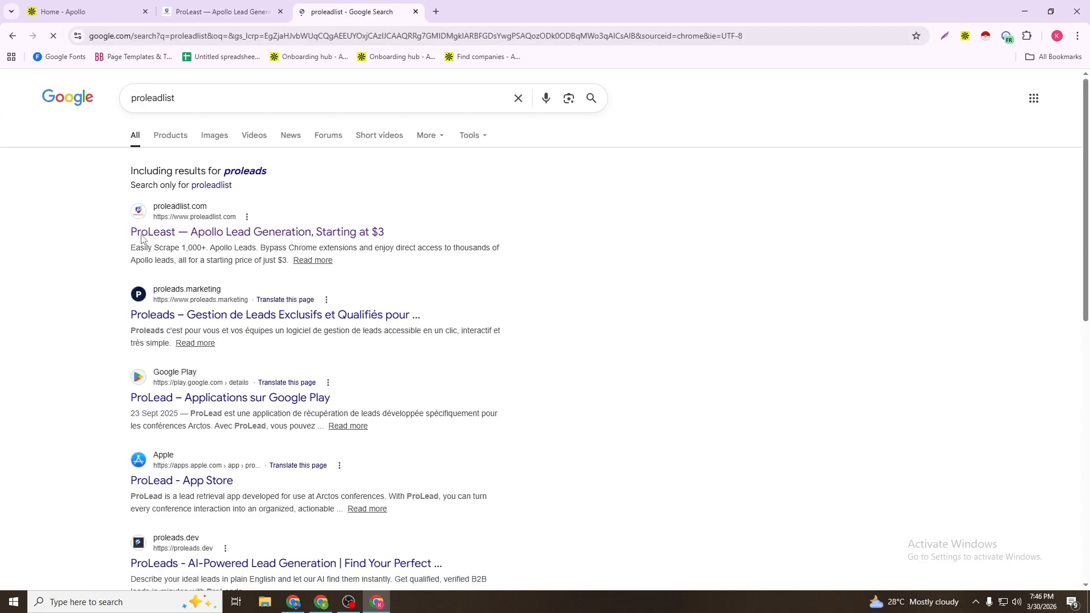
mouse_move(389, 233)
mouse_down()
mouse_move(290, 232)
mouse_move(389, 233)
mouse_up()
Go back to the proleadlist.com page and review its pay-as-you-go pricing table from 1K to 200K leads.
click(208, 7)
scroll(762, 409, down, 5)
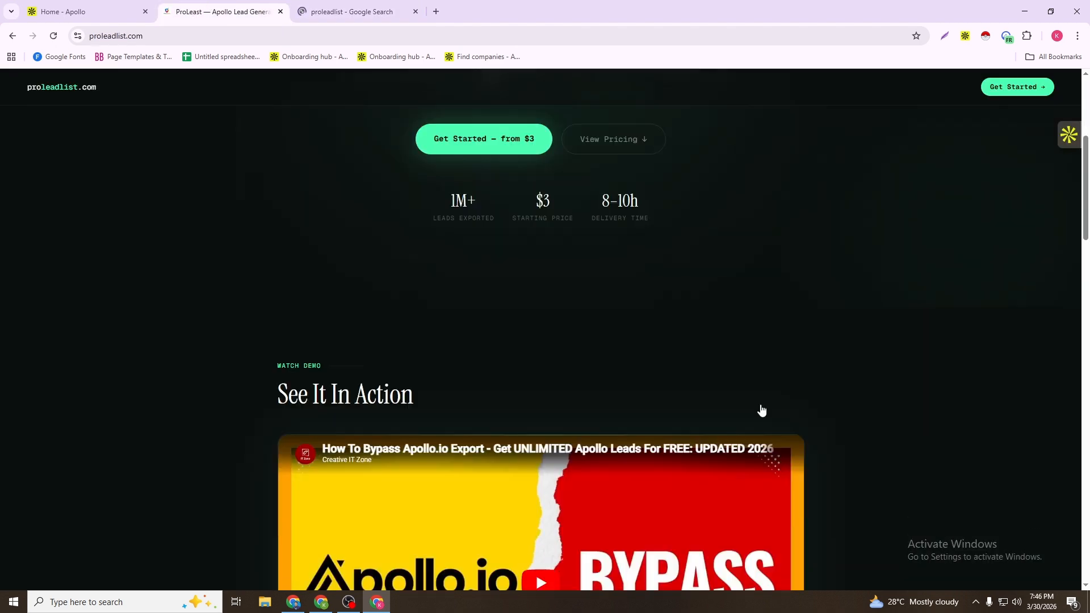
scroll(762, 410, down, 15)
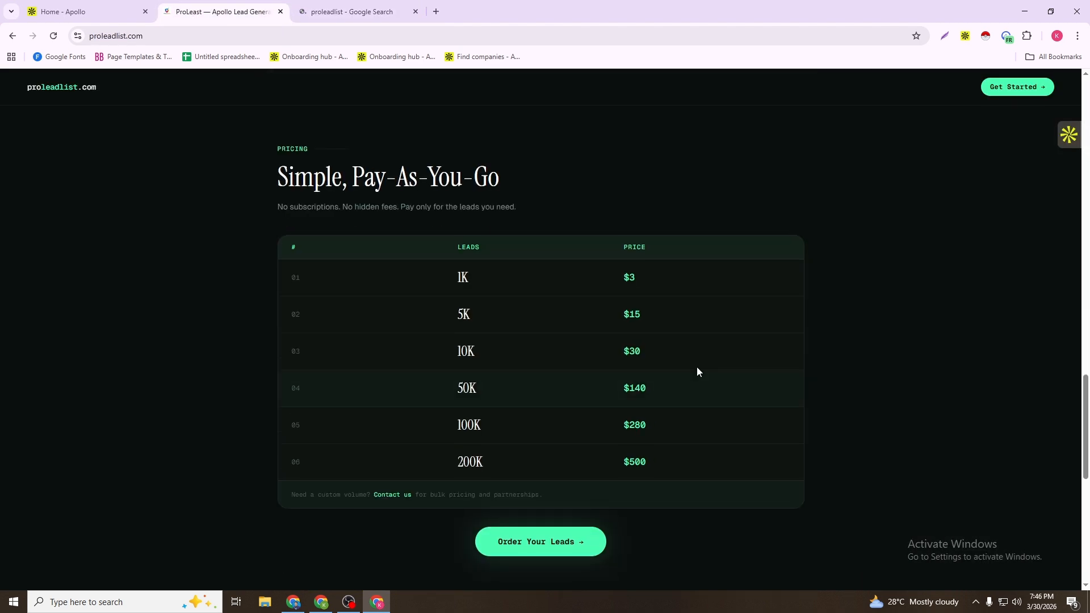
drag(455, 277, 647, 276)
double_click(458, 430)
drag(455, 461, 643, 464)
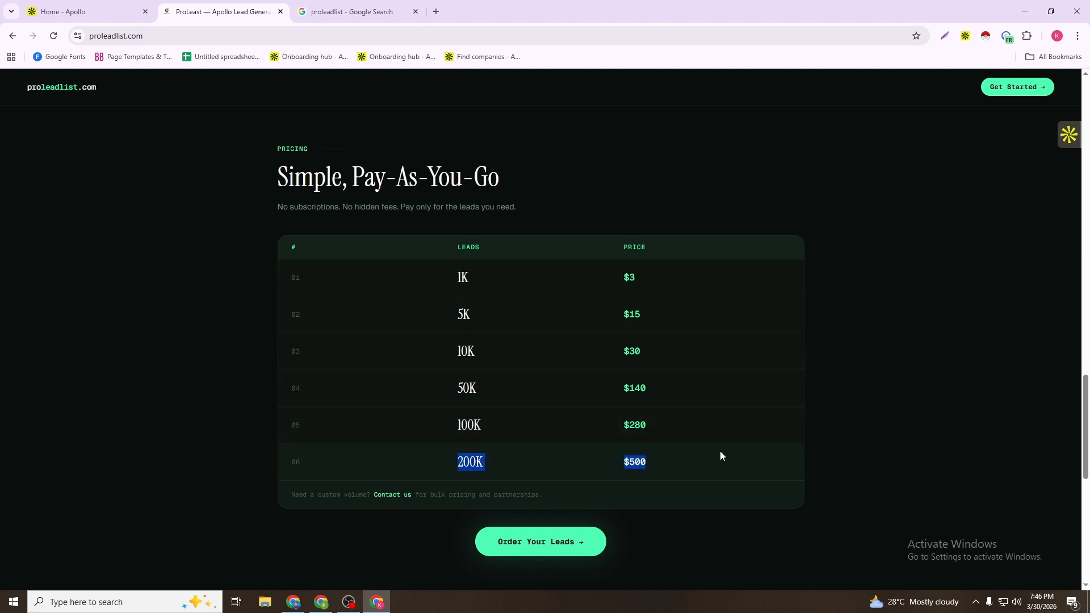
click(559, 145)
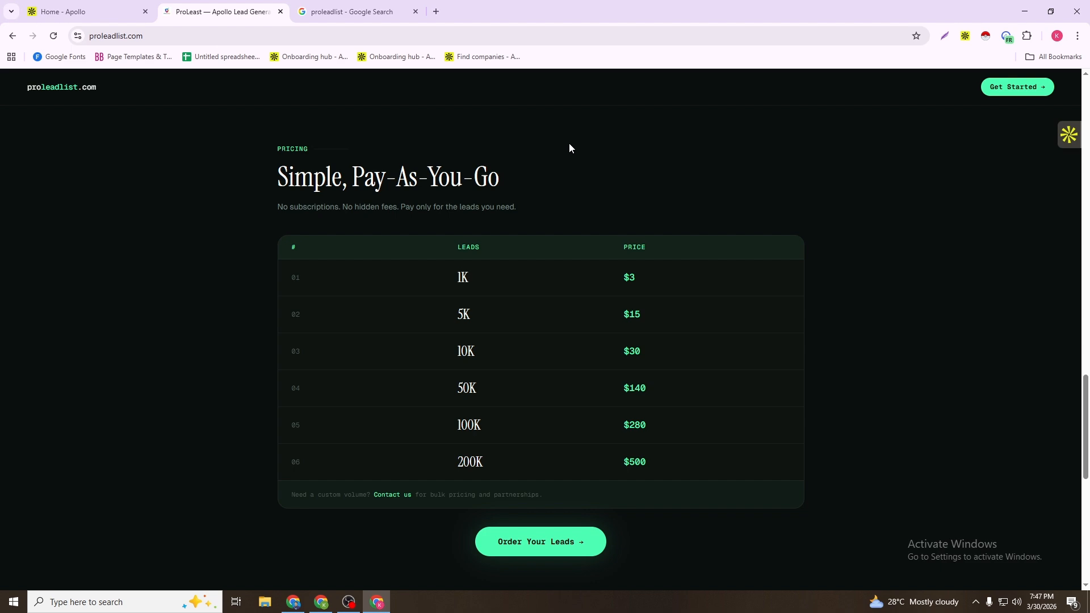
Examine the Sample Demo Leads preview, comparing the verified email sheet with the Apollo Mobile Number sheet.
scroll(569, 143, down, 7)
scroll(780, 312, up, 16)
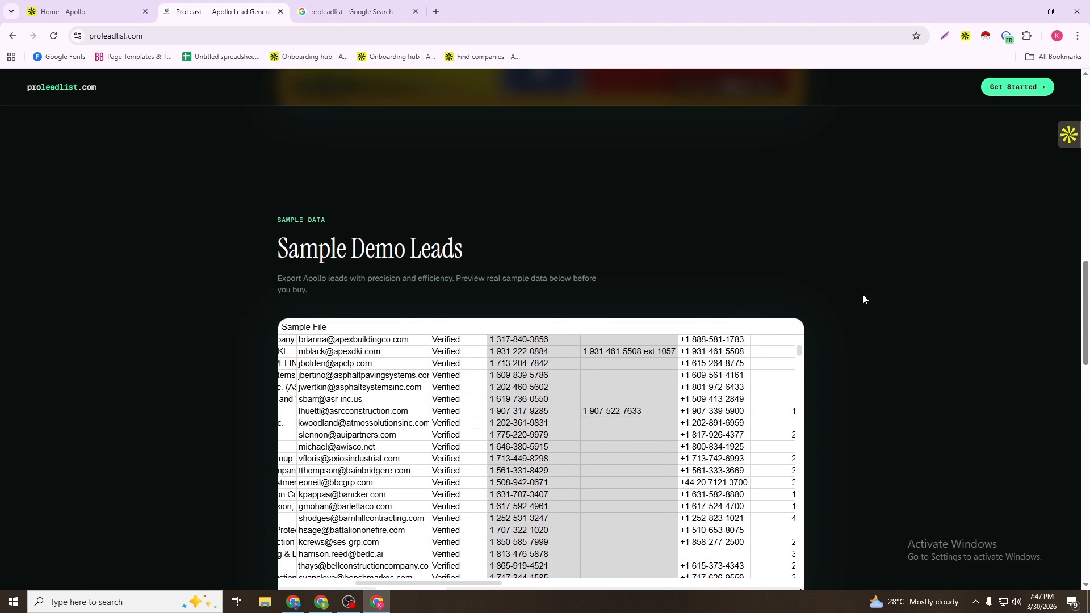
scroll(863, 298, down, 3)
scroll(862, 299, up, 2)
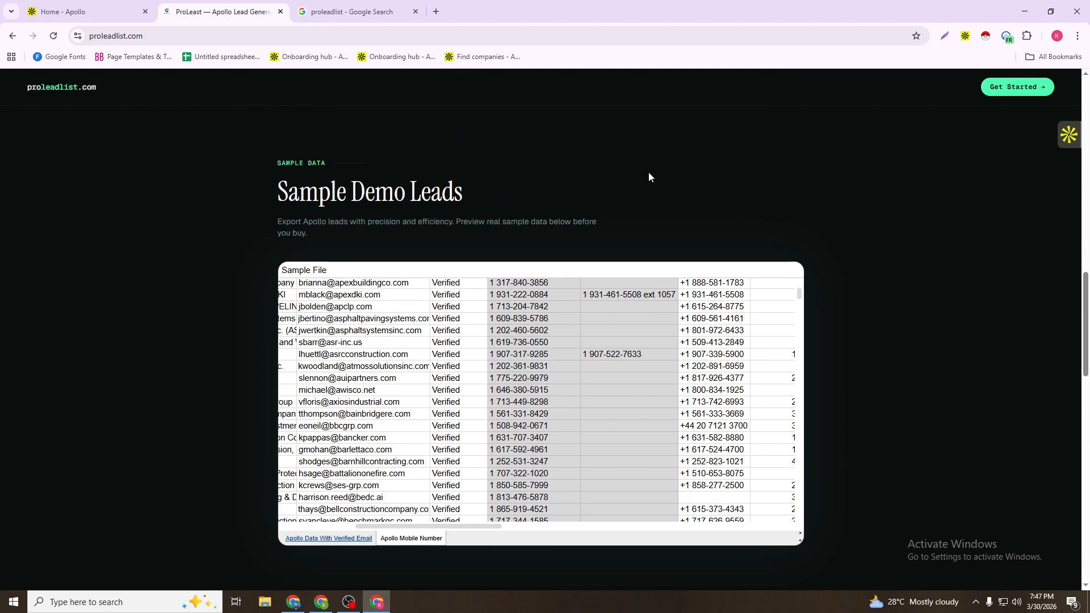
click(370, 540)
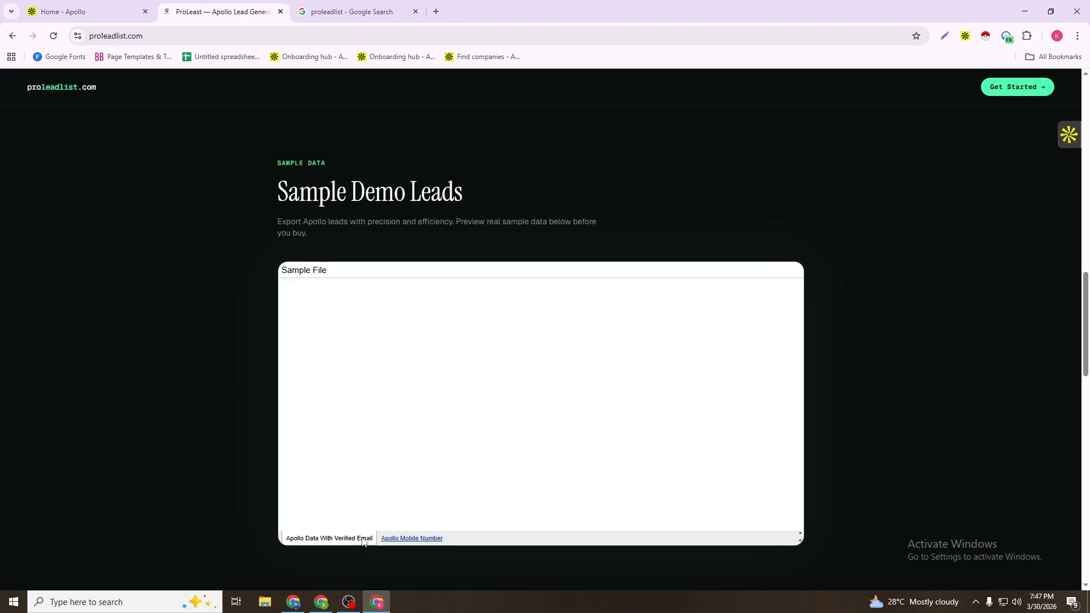
click(102, 10)
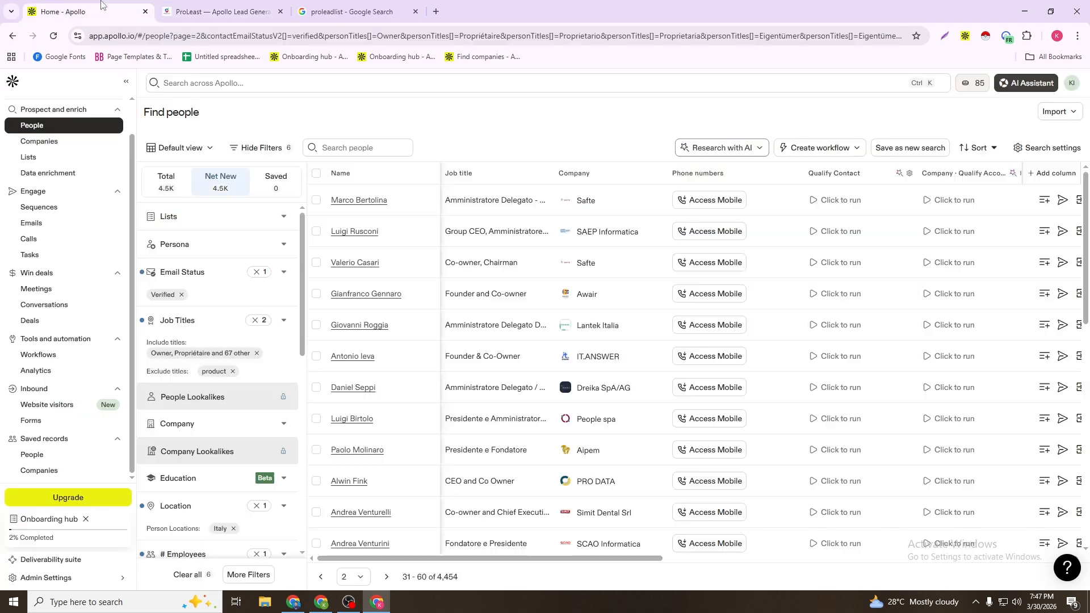
click(209, 4)
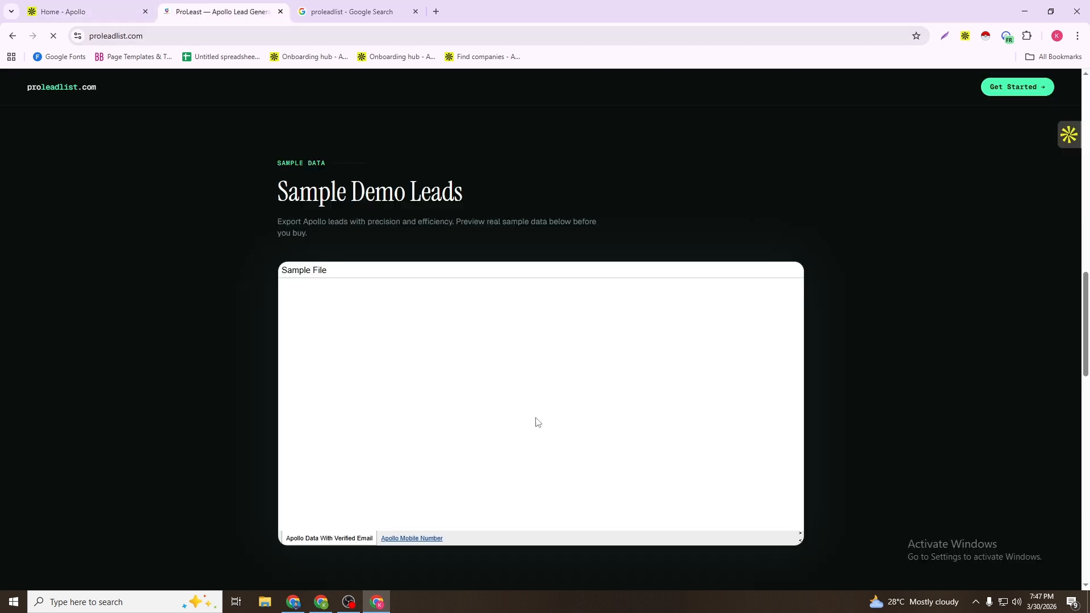
click(420, 539)
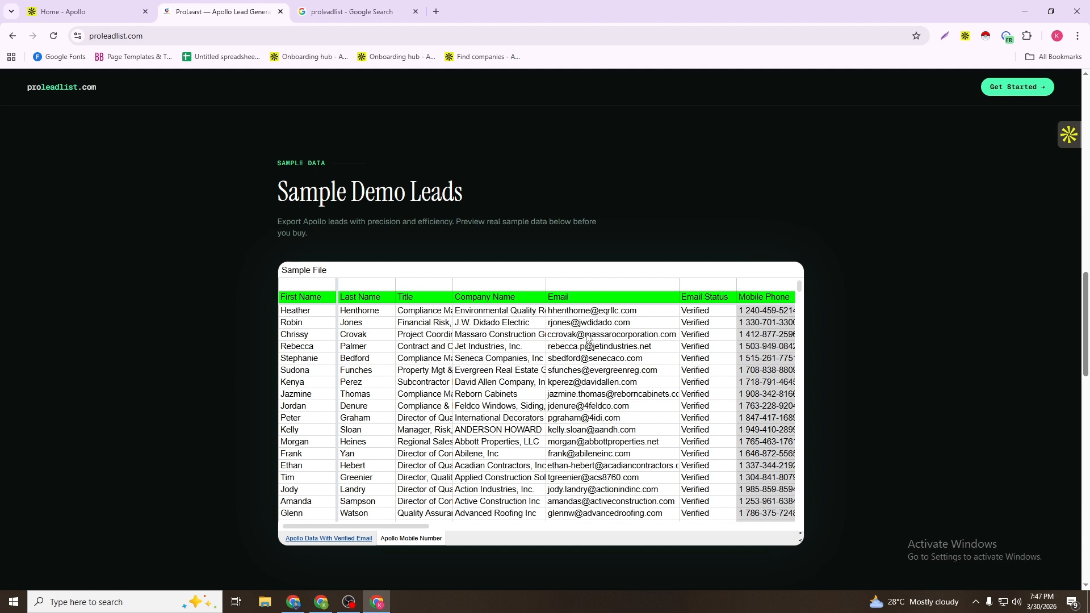
drag(585, 334, 583, 447)
click(570, 437)
click(323, 539)
Look through the demo video, contact channels and remaining sections of proleadlist.com, ending back near the start of the page.
scroll(591, 407, up, 10)
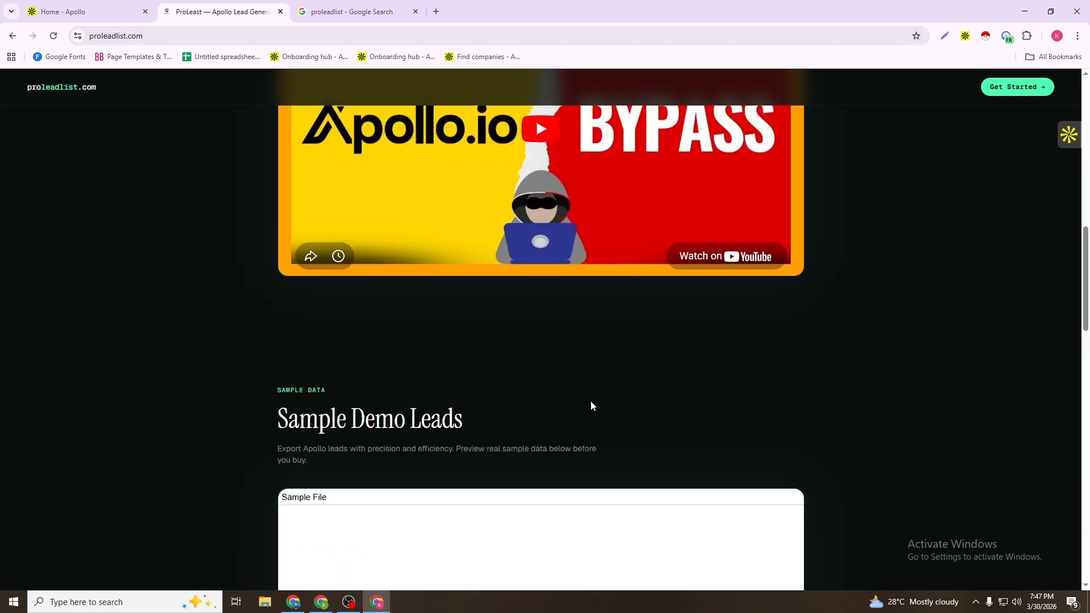
scroll(742, 384, down, 15)
scroll(742, 386, down, 6)
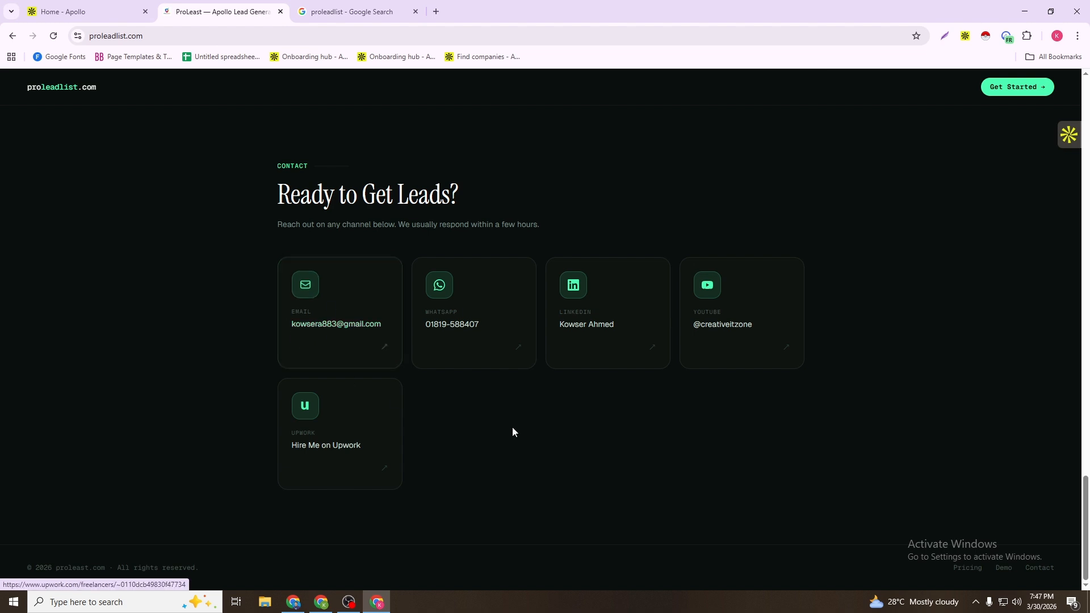
scroll(512, 427, up, 2)
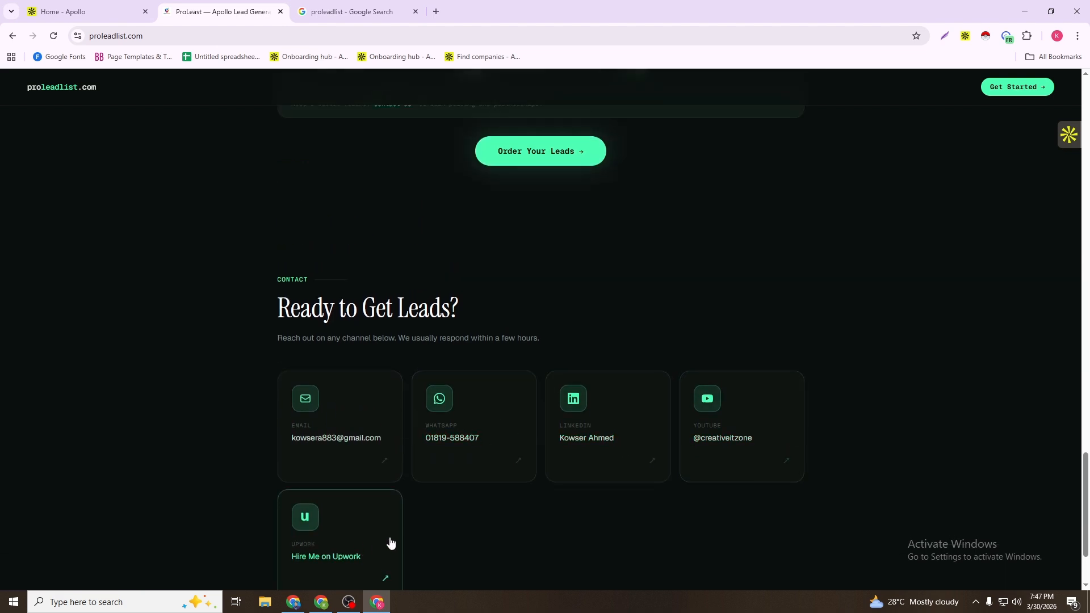
scroll(658, 461, up, 18)
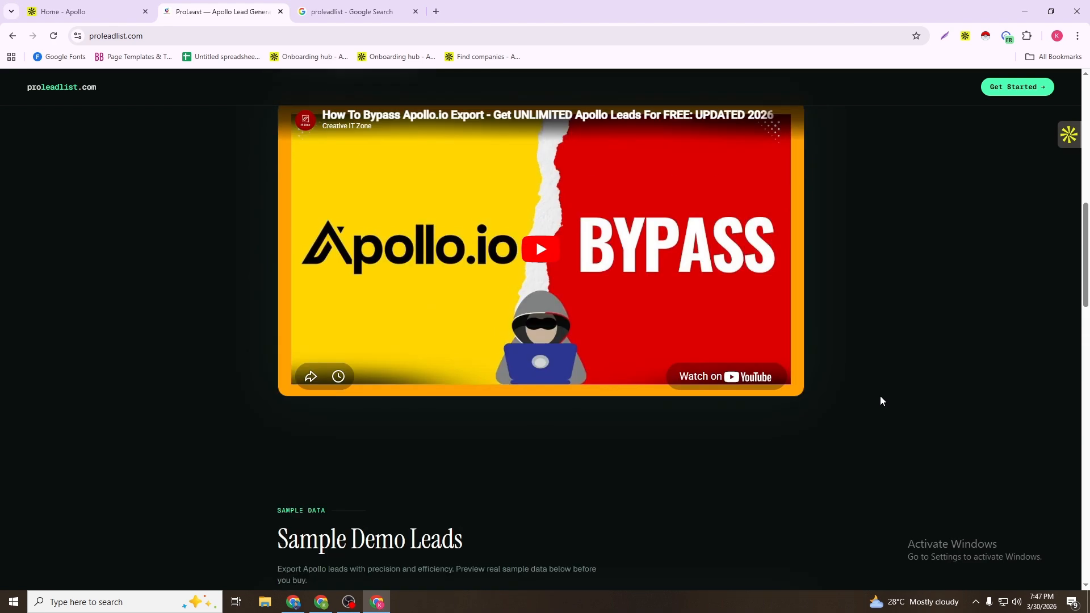
scroll(880, 400, up, 10)
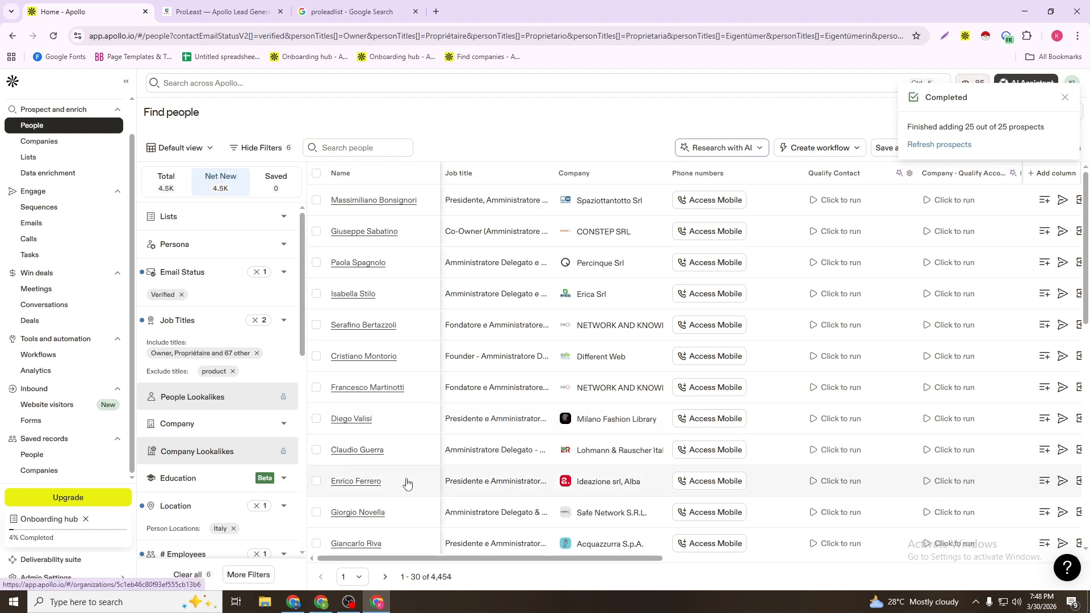
Select 25 people from the second page of the Apollo results and save them as contacts with emails-only enrichment.
click(384, 577)
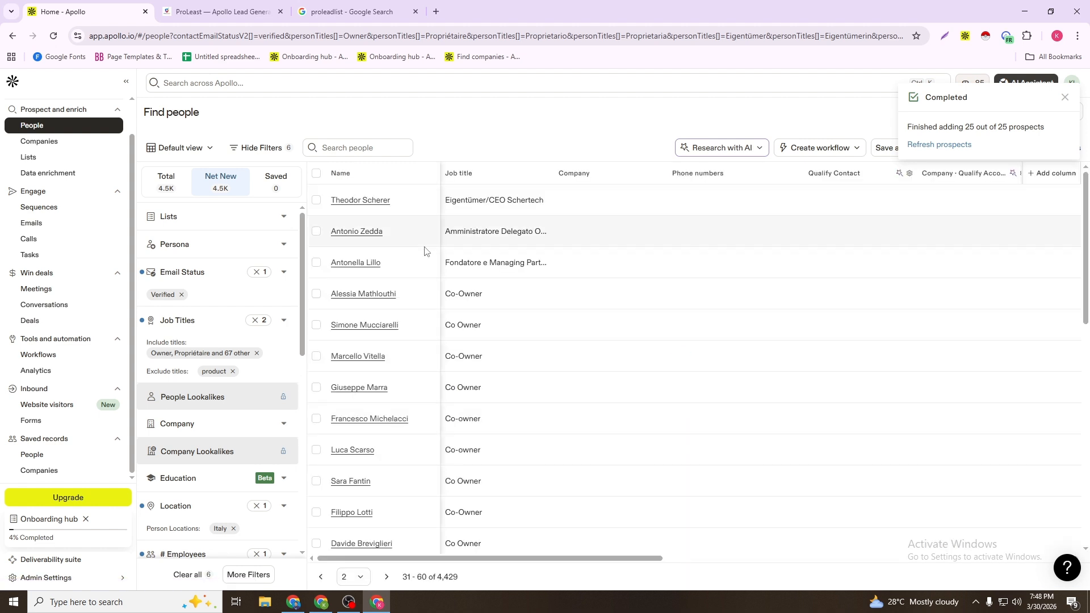
click(317, 175)
click(304, 214)
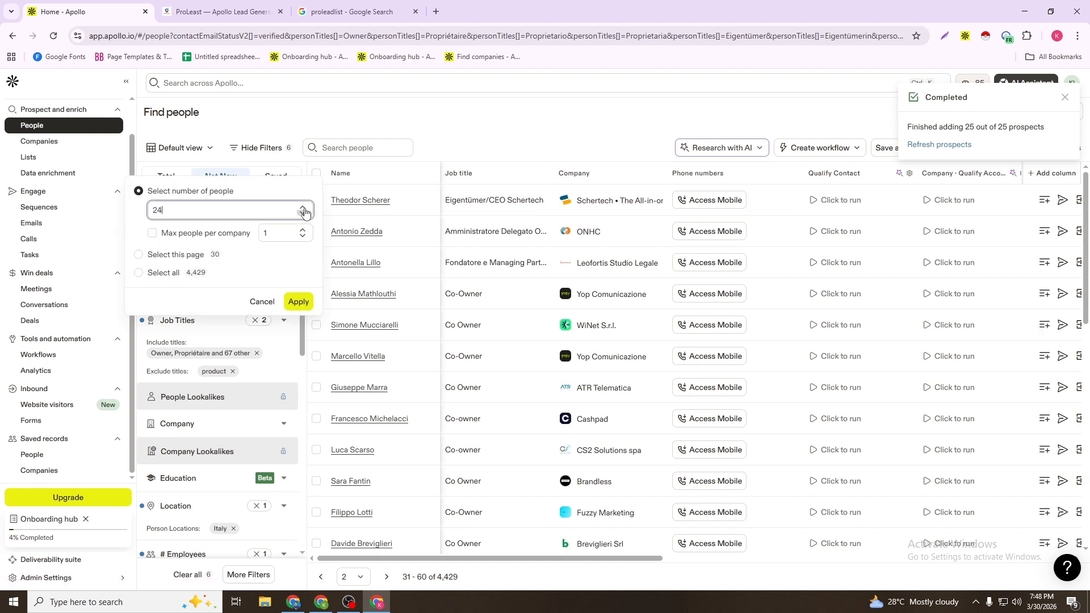
click(303, 209)
click(298, 301)
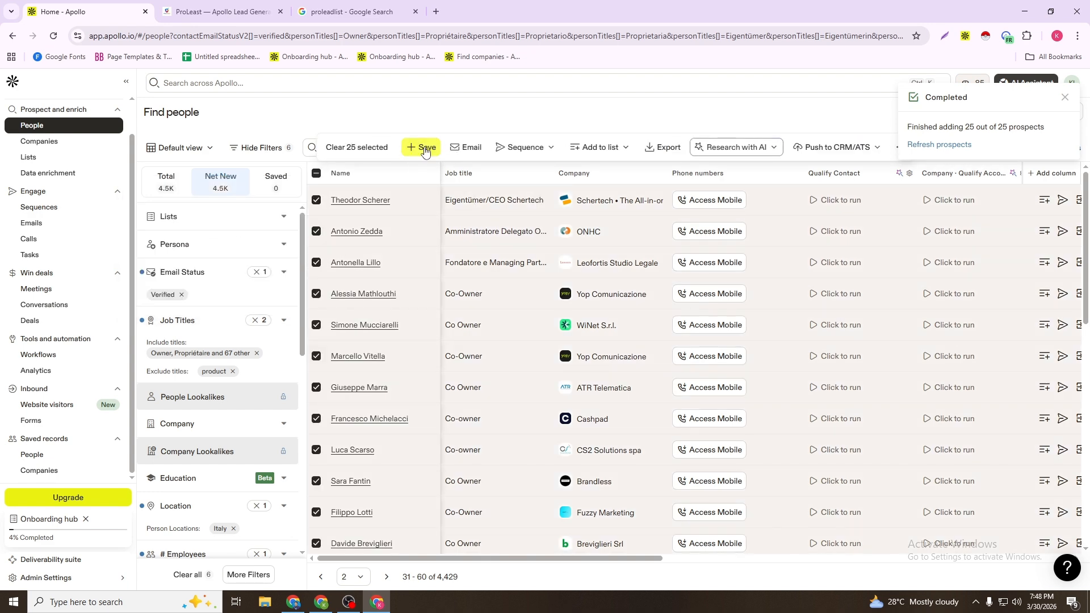
click(424, 149)
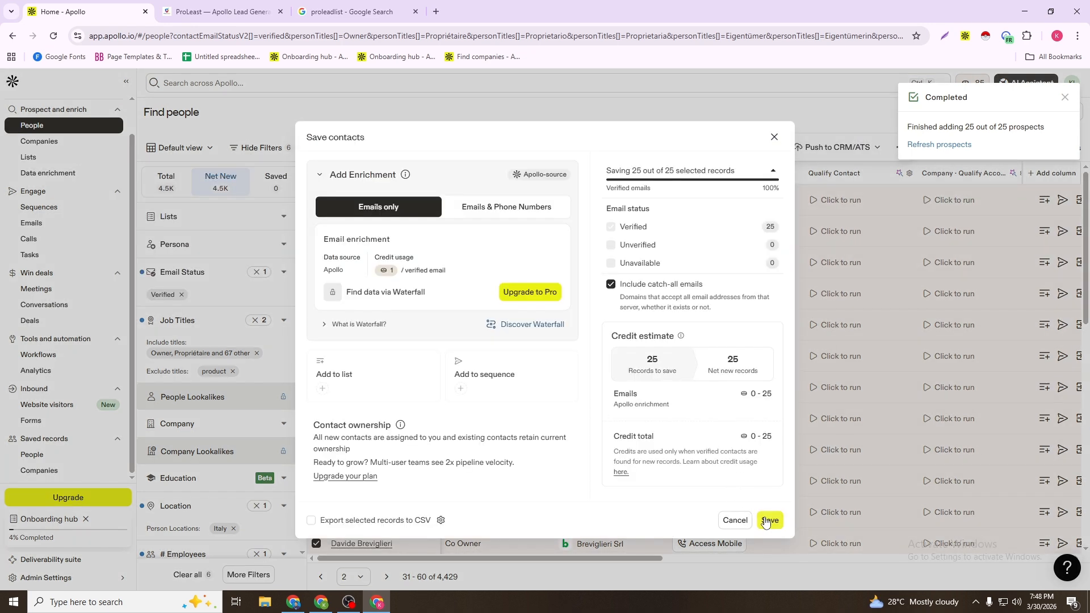
click(766, 518)
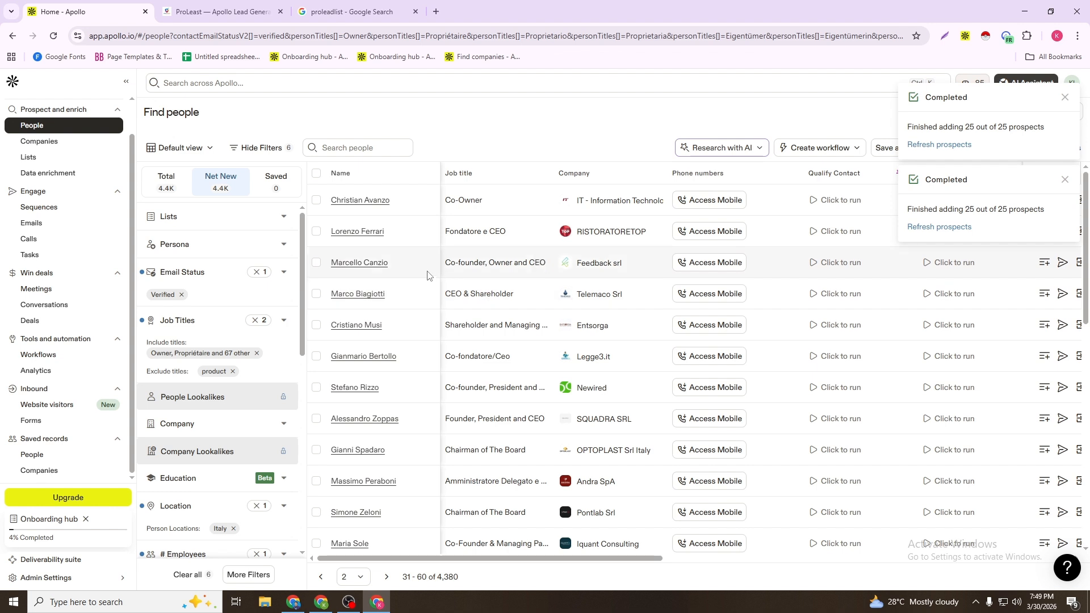
Select 23 people from the current page of net new results.
click(316, 173)
text(23)
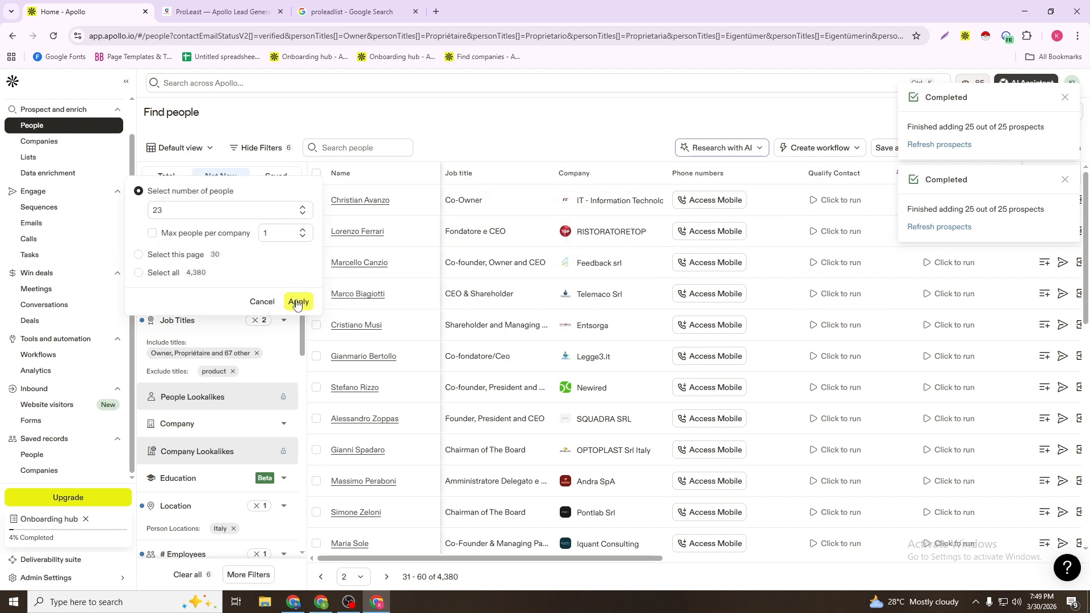
click(298, 301)
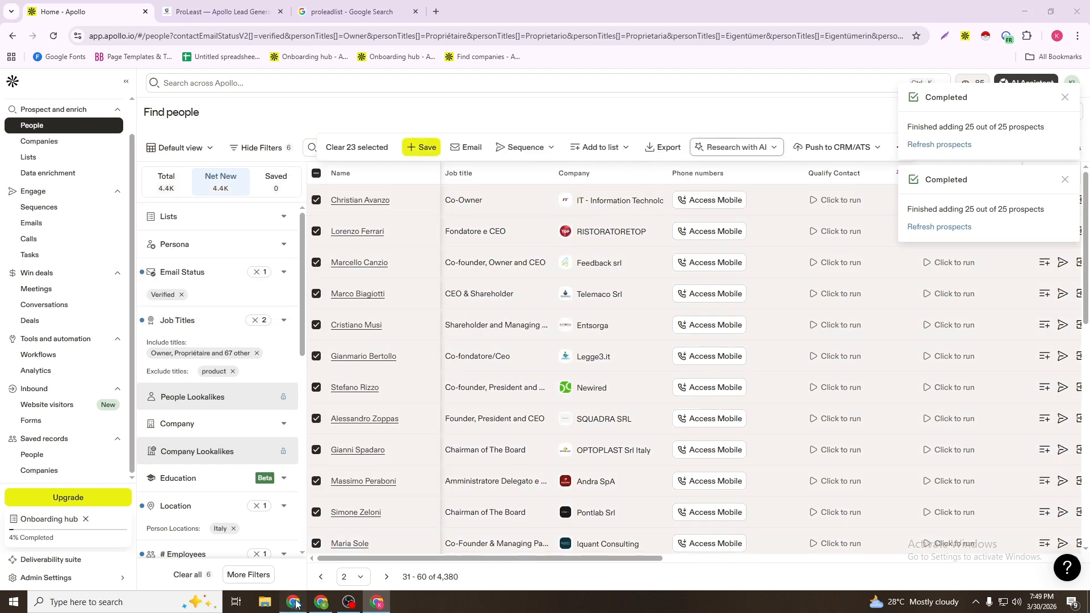
Switch to the tracker spreadsheet in Google Sheets and look over the delivery log on its Tracker sheet.
click(293, 602)
click(146, 6)
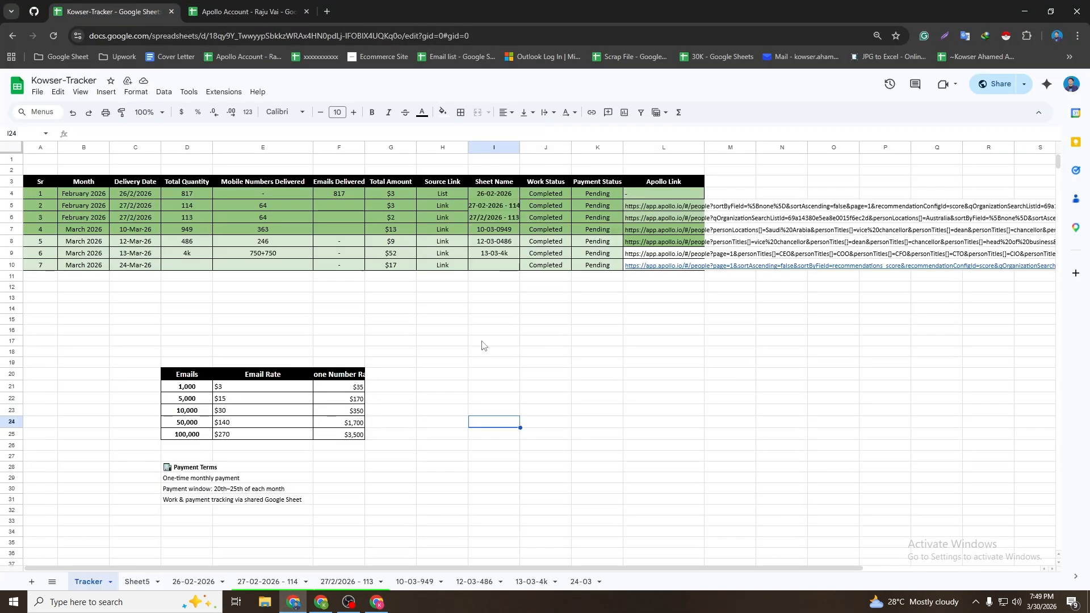
click(150, 291)
drag(150, 288, 601, 345)
click(639, 360)
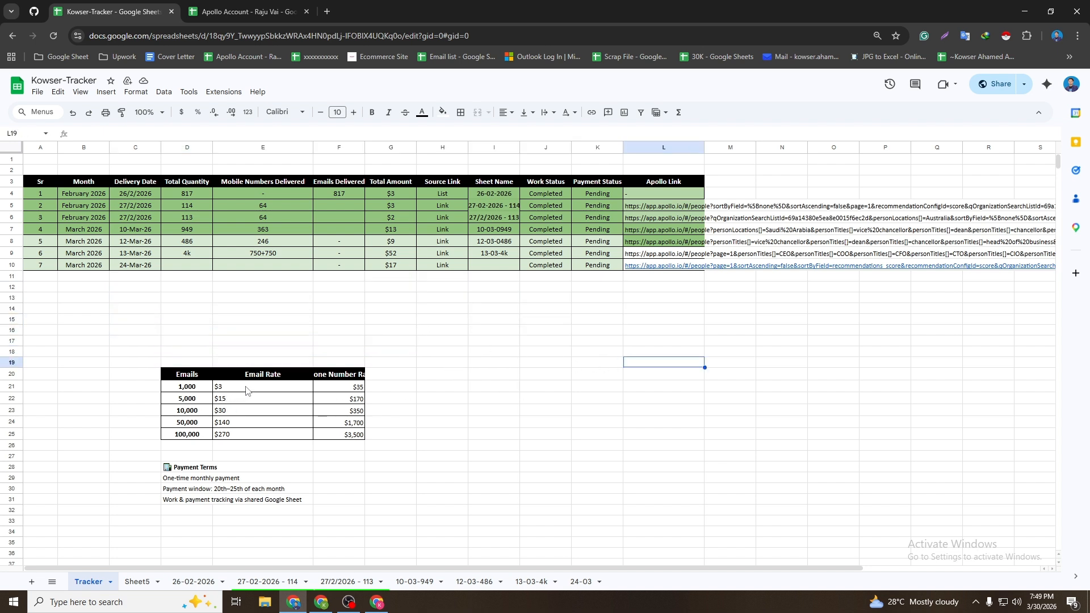
Examine the email and phone number rates in the price table and the Total Amount column of the delivery log.
drag(245, 390, 254, 456)
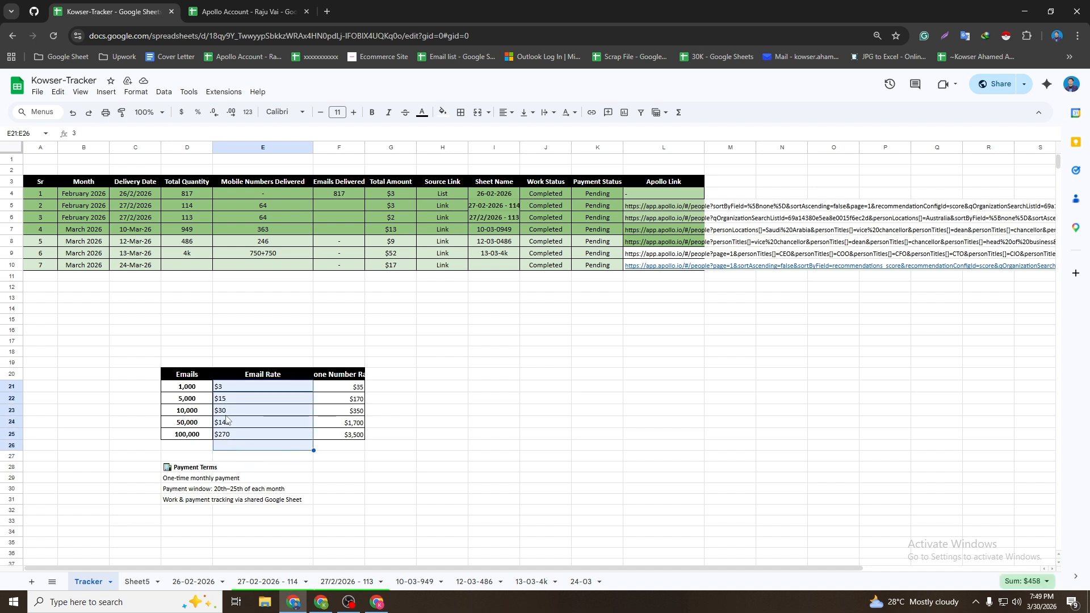
click(230, 392)
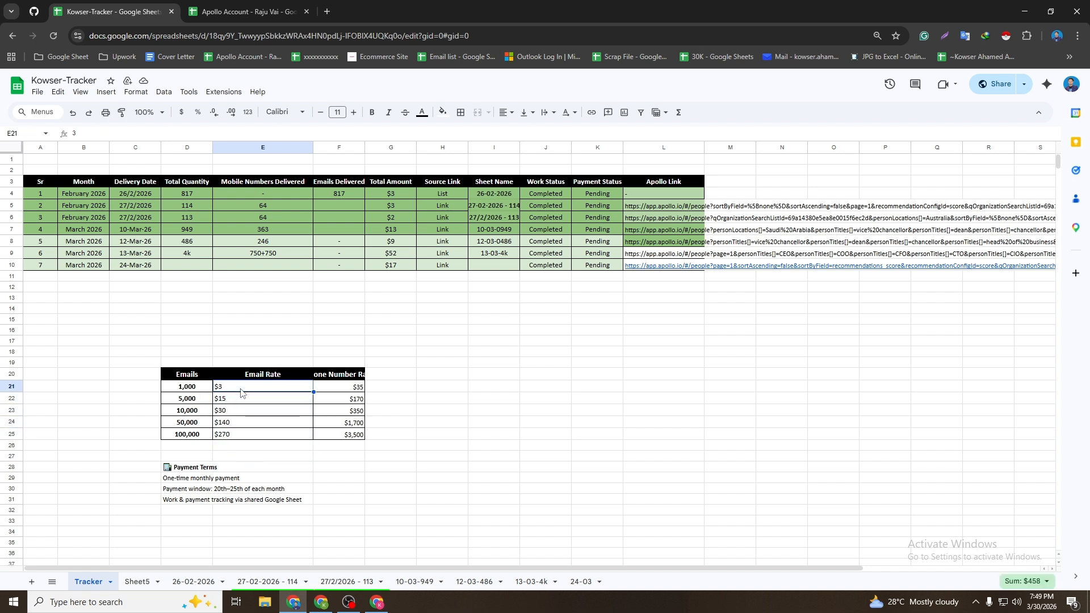
click(357, 392)
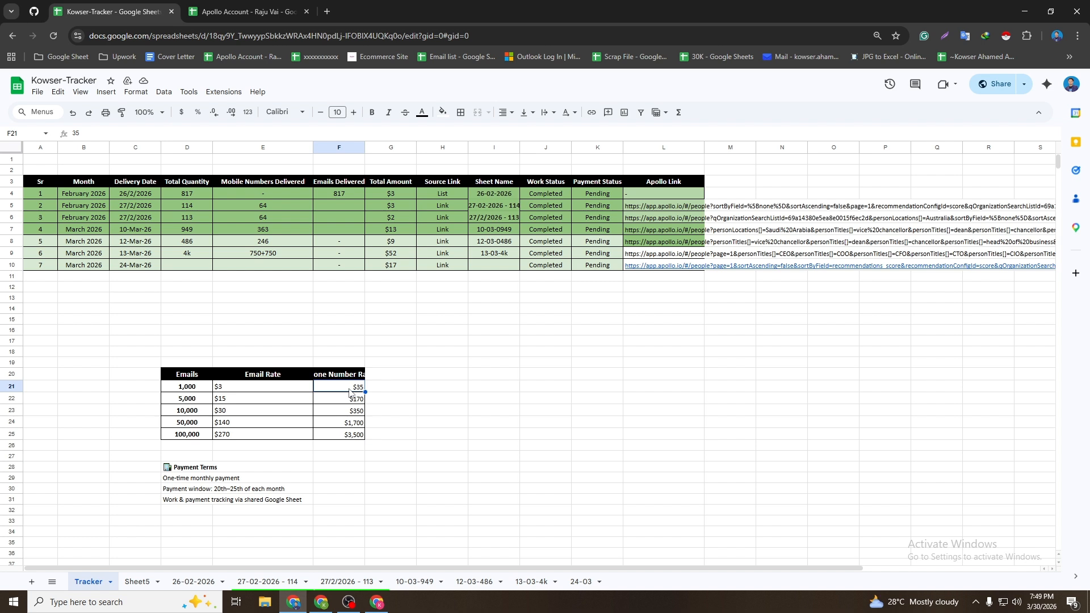
click(430, 376)
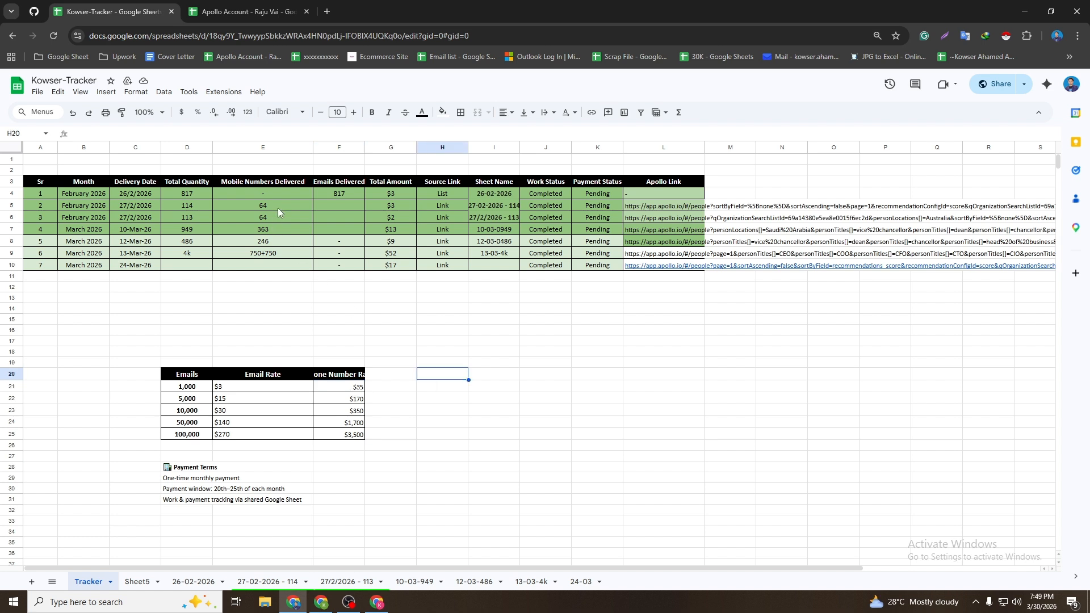
drag(396, 196, 400, 289)
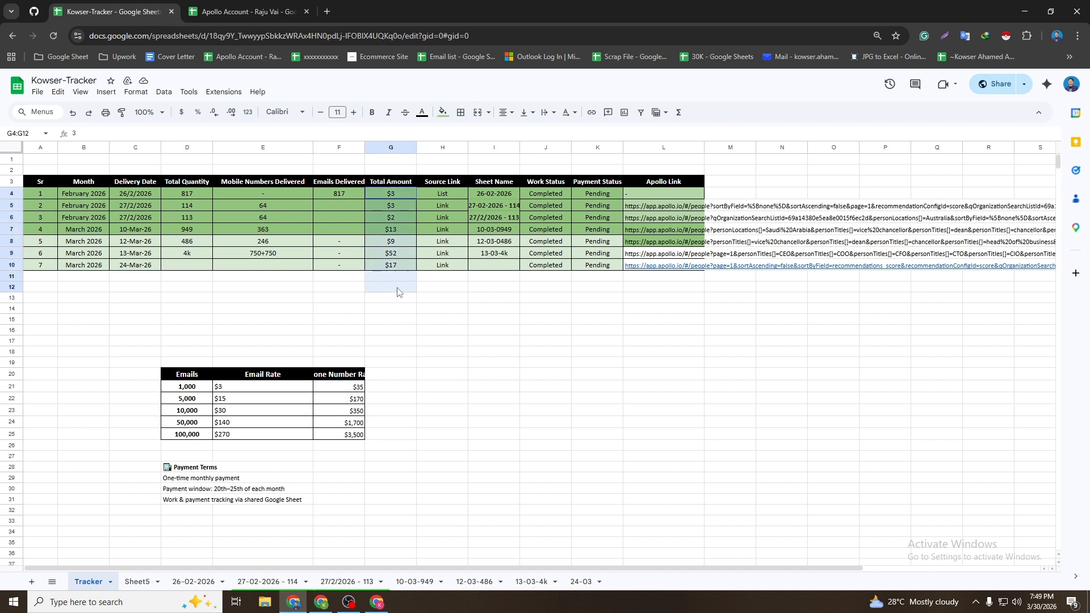
Switch back to Apollo and save the 23 selected people as contacts with emails-only enrichment.
click(527, 297)
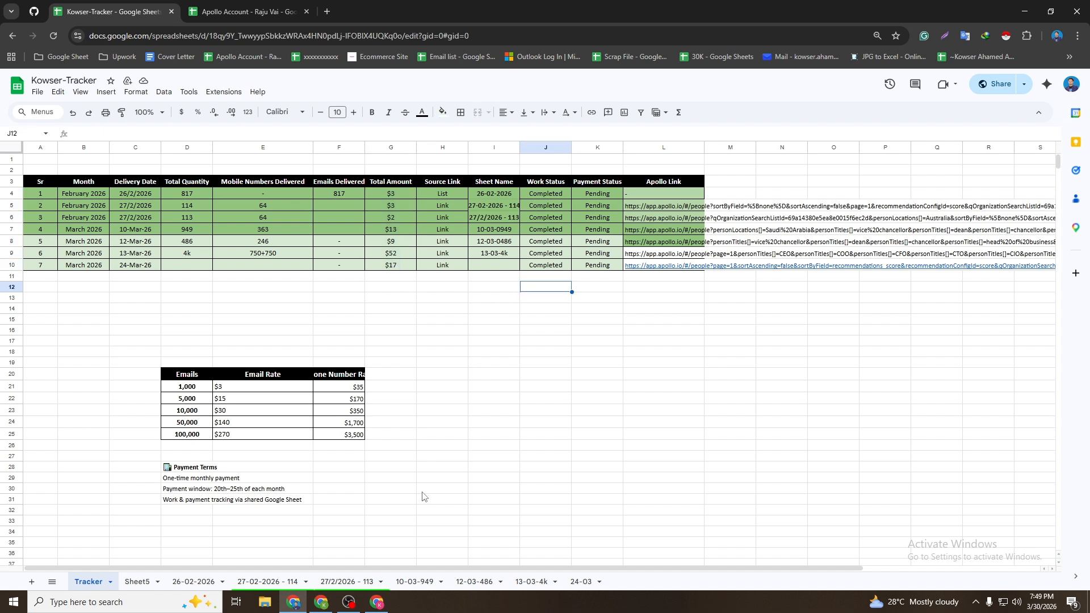
click(377, 601)
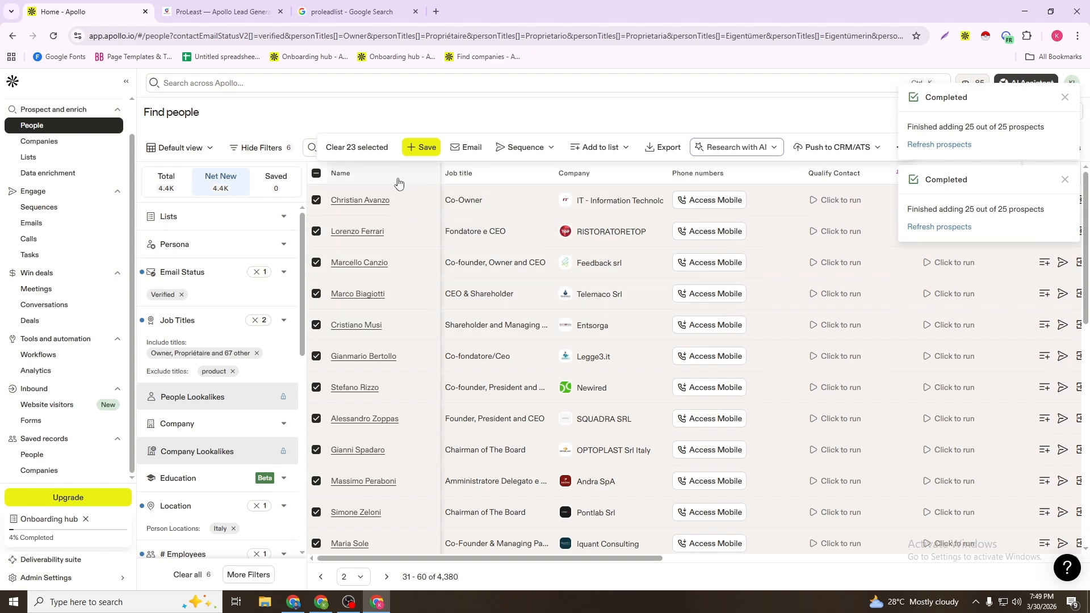
click(420, 147)
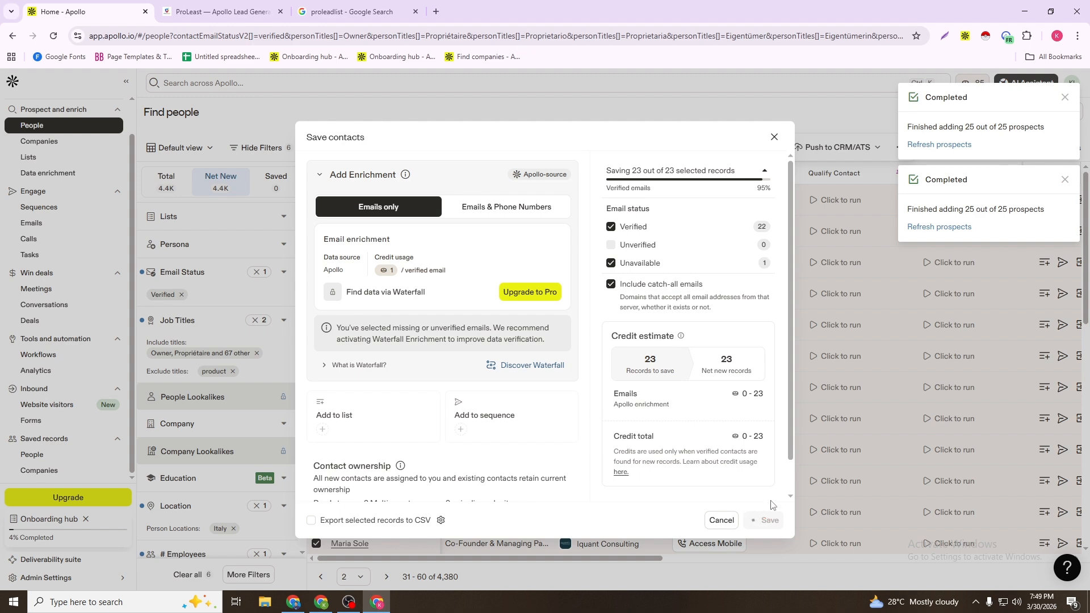
Look over the Sample Demo Leads section on the proleadlist.com page, and return to the Apollo people search.
click(225, 3)
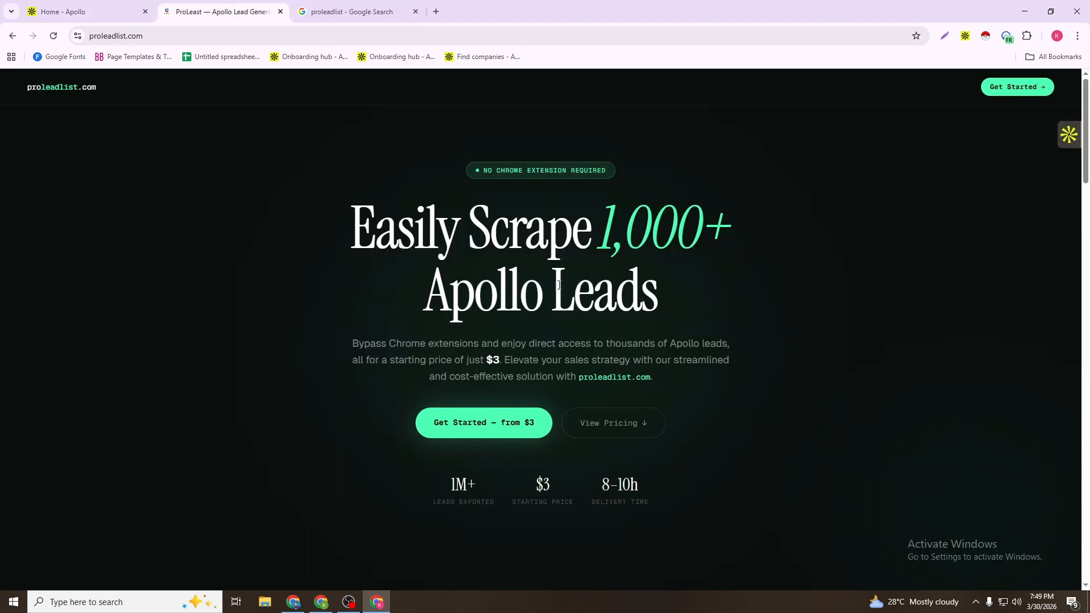
scroll(562, 301, down, 10)
scroll(616, 372, down, 7)
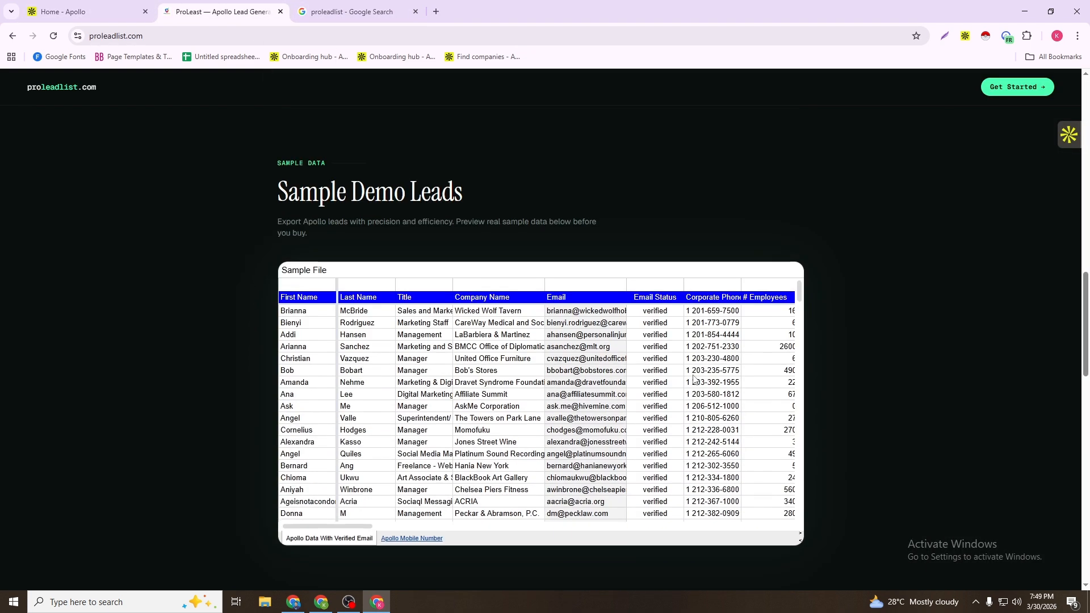
scroll(659, 375, down, 4)
click(84, 9)
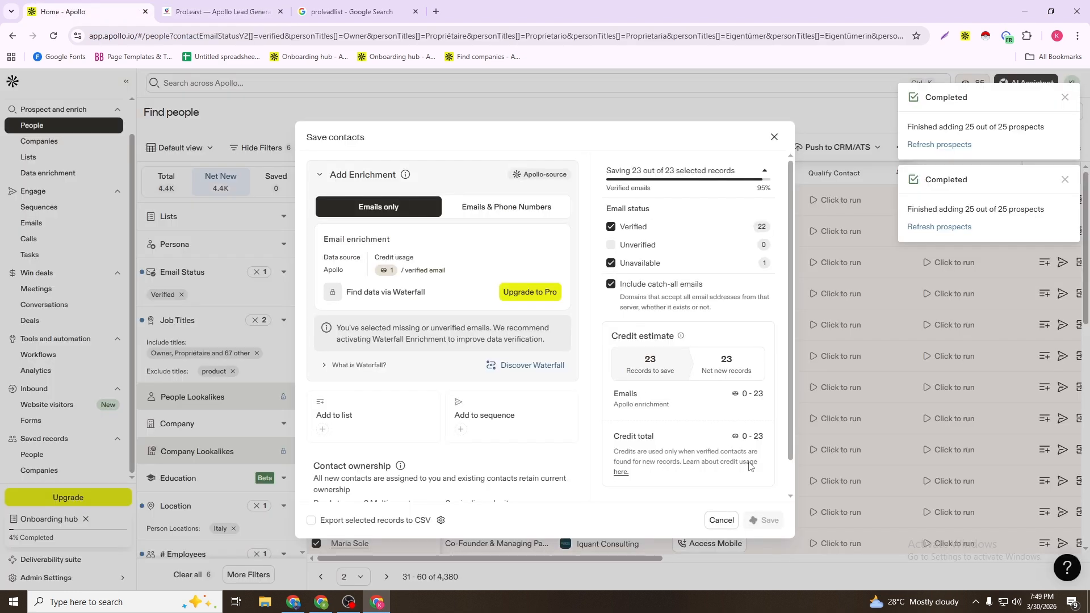